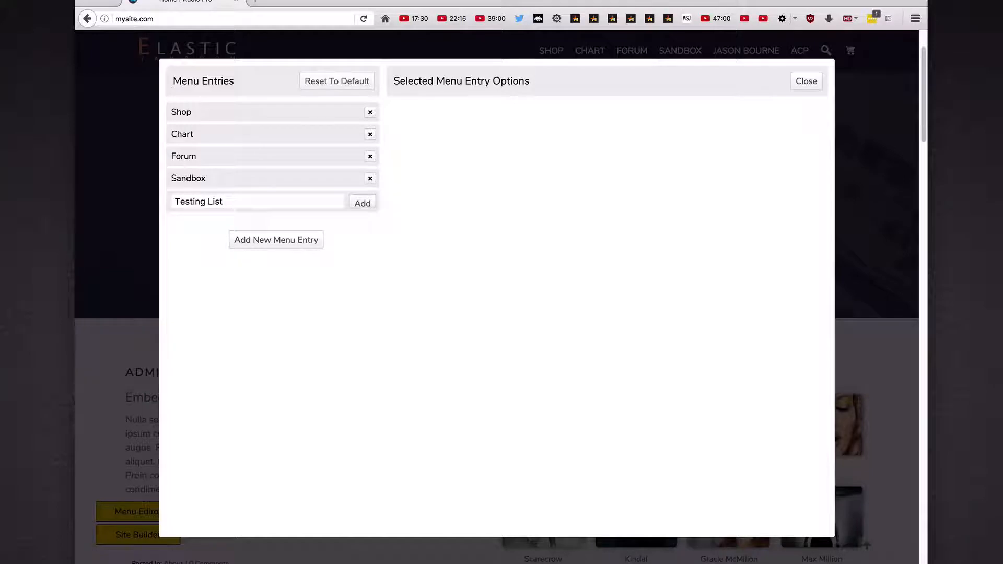
- Add the "Testing List" entry to the site menu and create its missing page in Site Builder
{"action": "key", "text": "Return"}
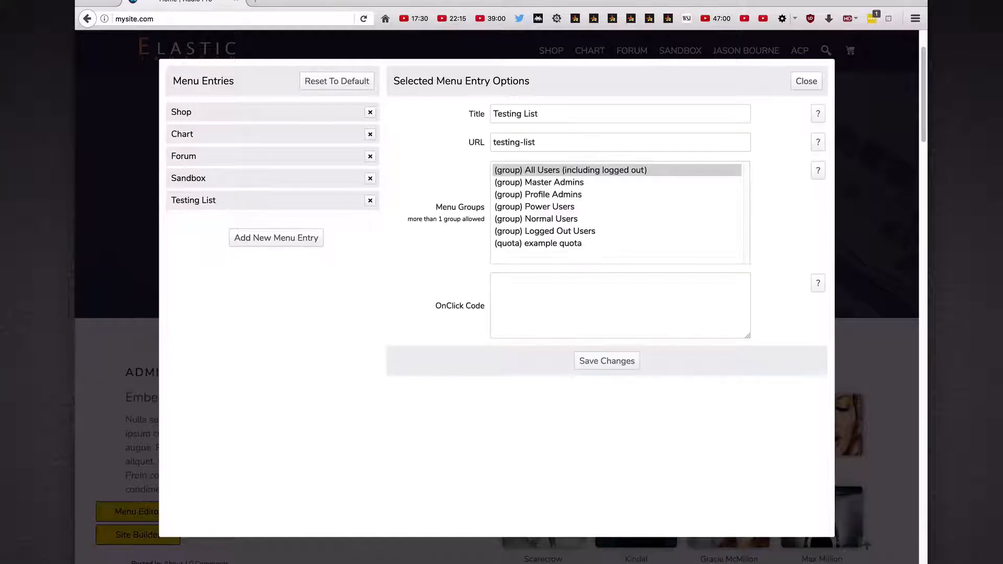
{"action": "left_click", "coordinate": [804, 80]}
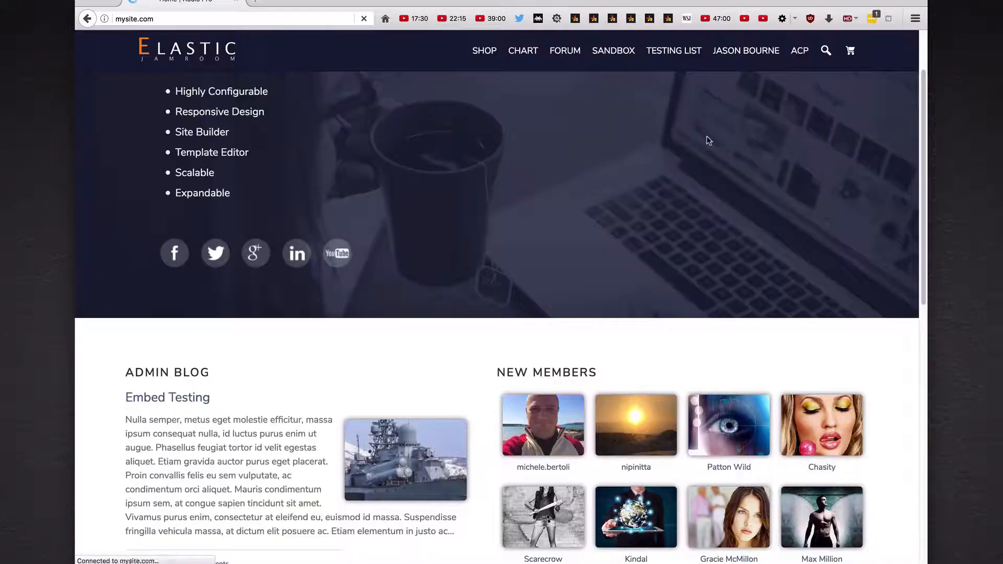
{"action": "left_click", "coordinate": [675, 50]}
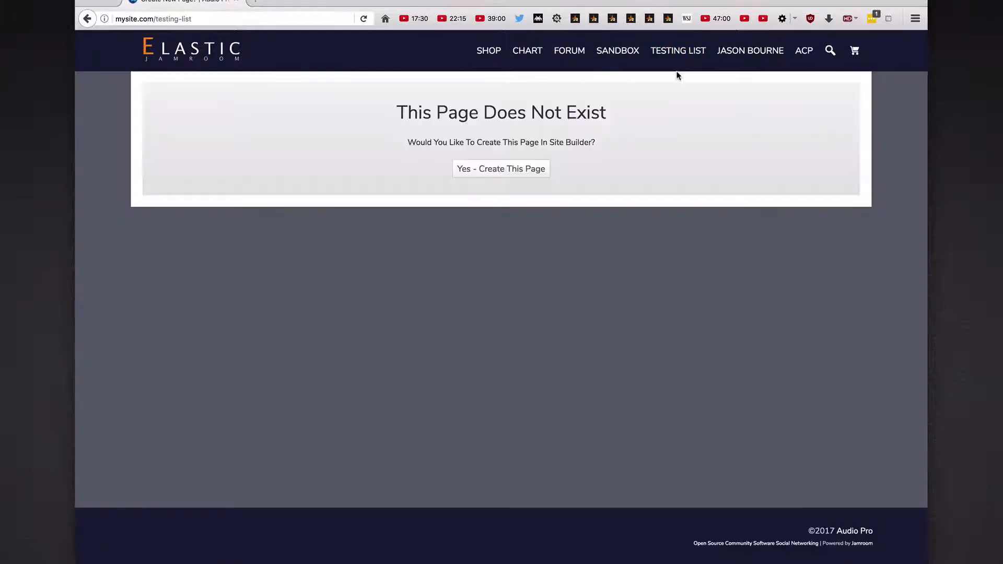
{"action": "left_click", "coordinate": [508, 173]}
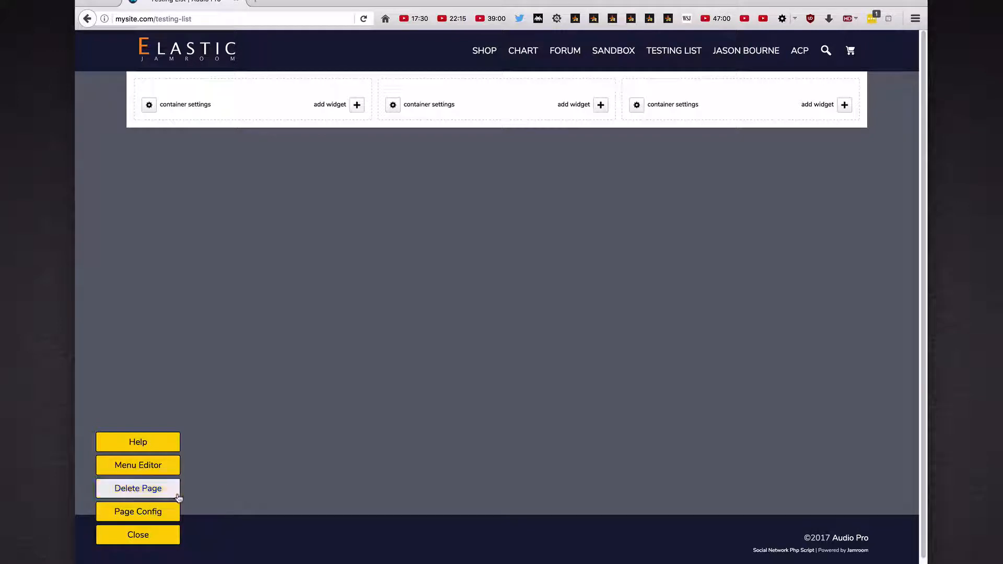
- Replace the page's 4-4-4 row with a two-column 8-4 row and save the page layout
{"action": "left_click", "coordinate": [155, 517]}
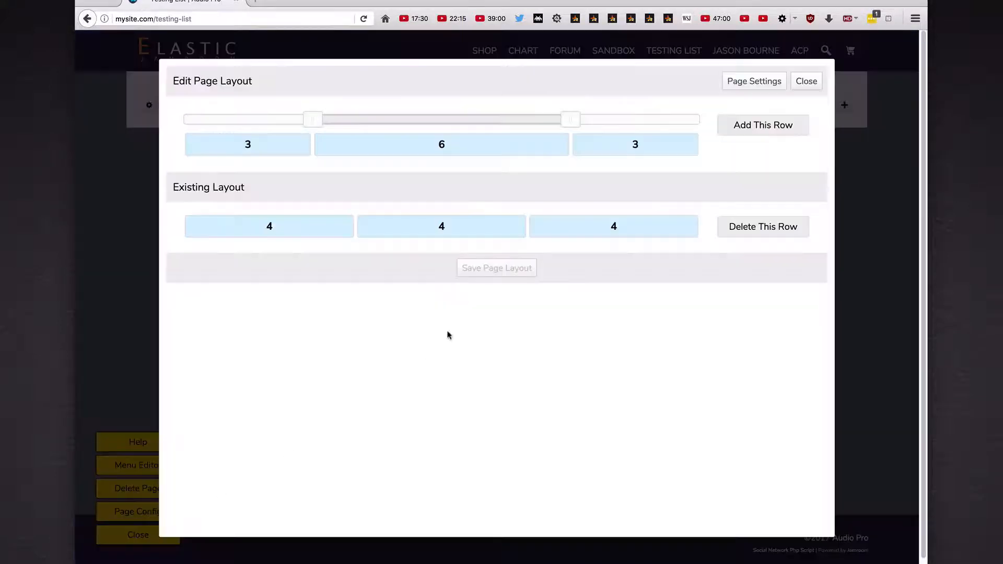
{"action": "left_click_drag", "start_coordinate": [493, 119], "coordinate": [630, 119]}
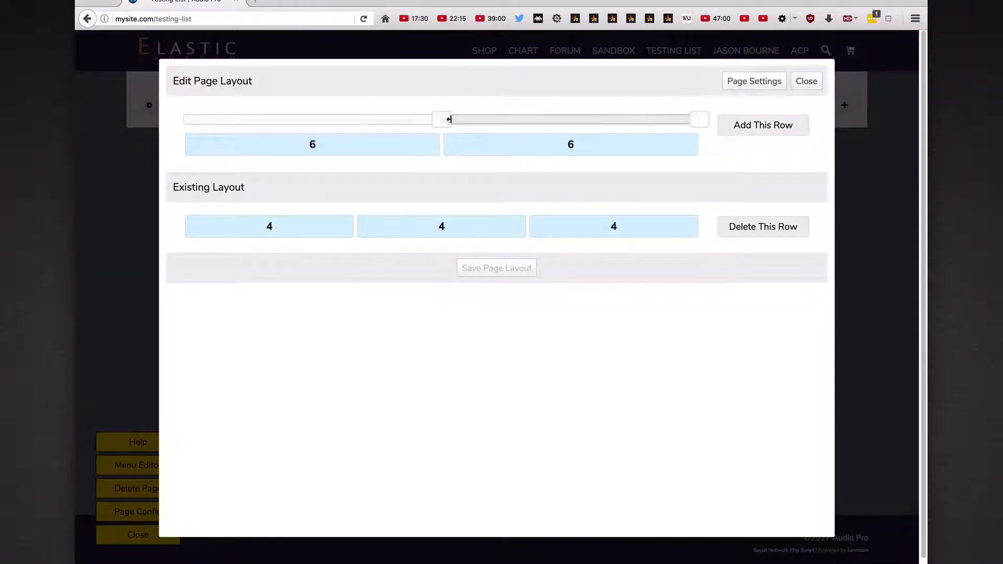
{"action": "left_click_drag", "start_coordinate": [450, 119], "coordinate": [544, 117]}
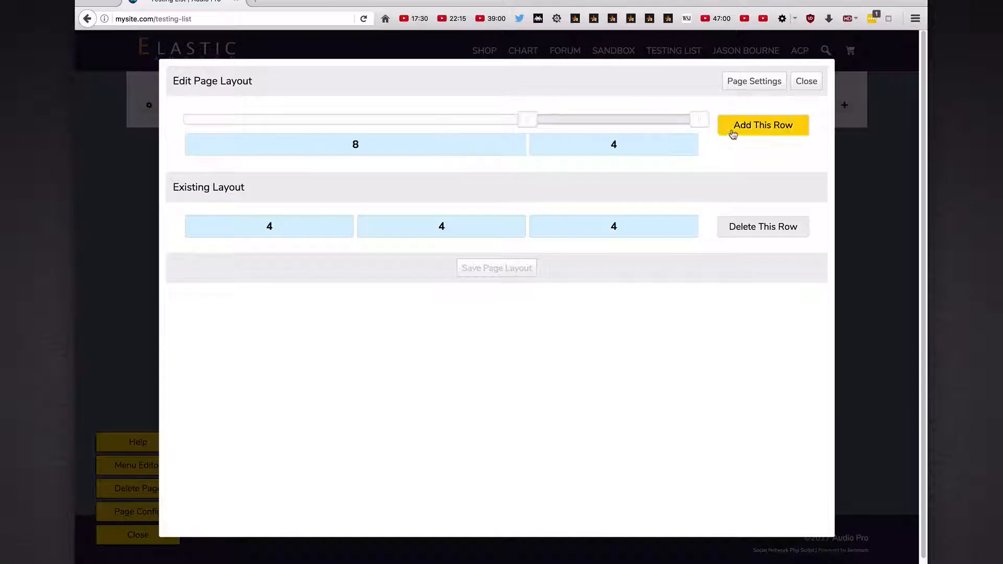
{"action": "left_click", "coordinate": [748, 128]}
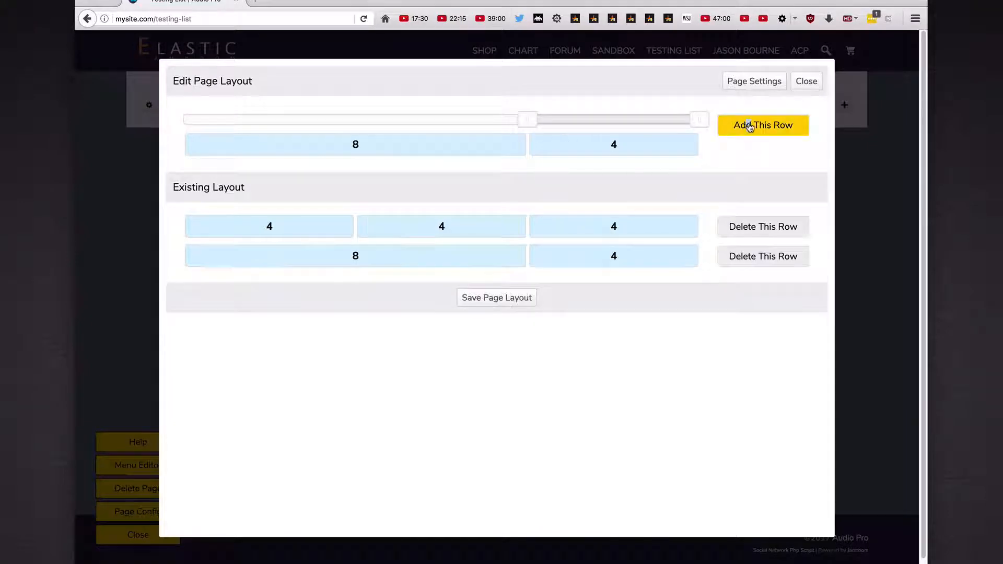
{"action": "left_click", "coordinate": [767, 232]}
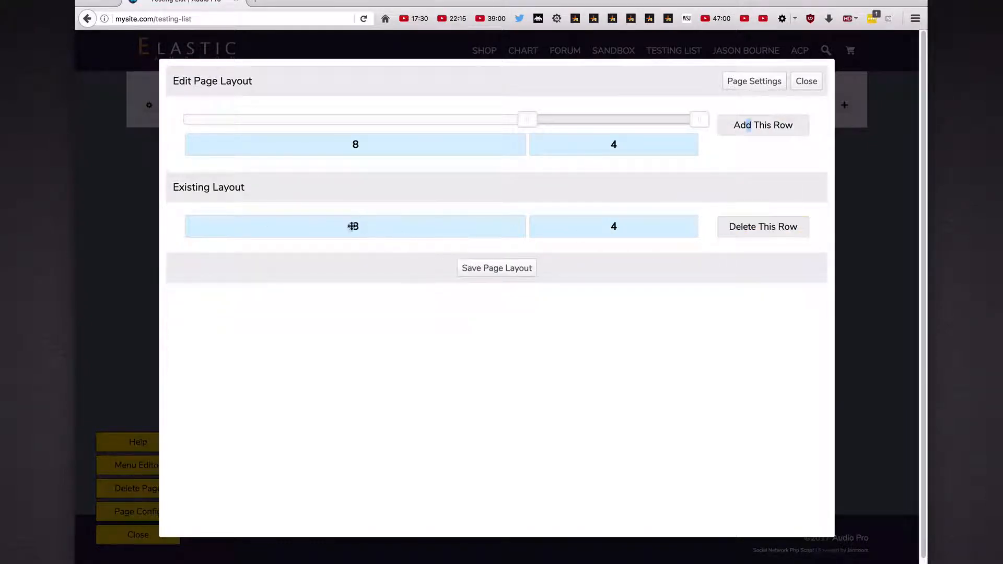
{"action": "left_click", "coordinate": [511, 278]}
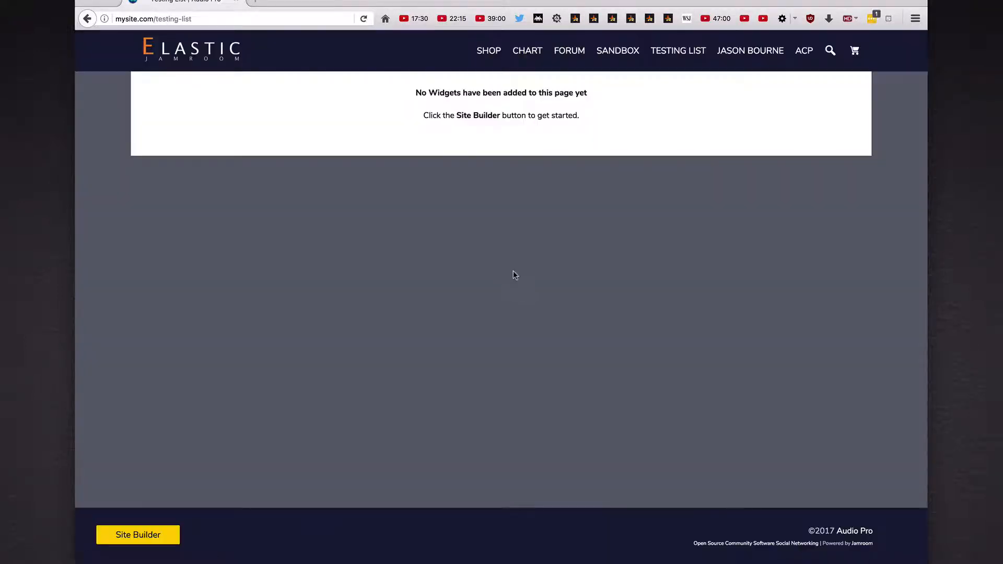
- Add an Item List widget to the wide 8-column container and set its list module to Audio
{"action": "left_click", "coordinate": [177, 530]}
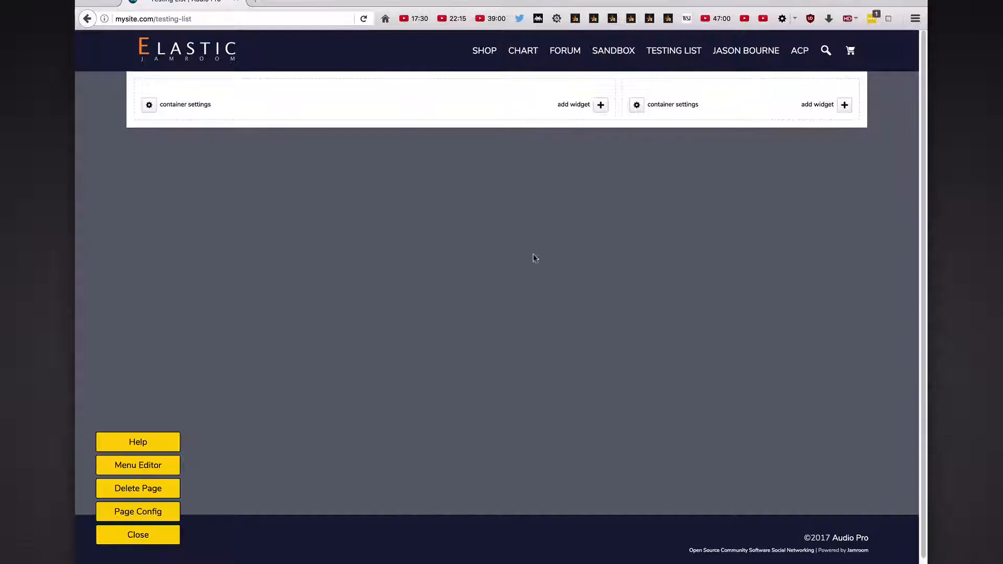
{"action": "left_click", "coordinate": [601, 105]}
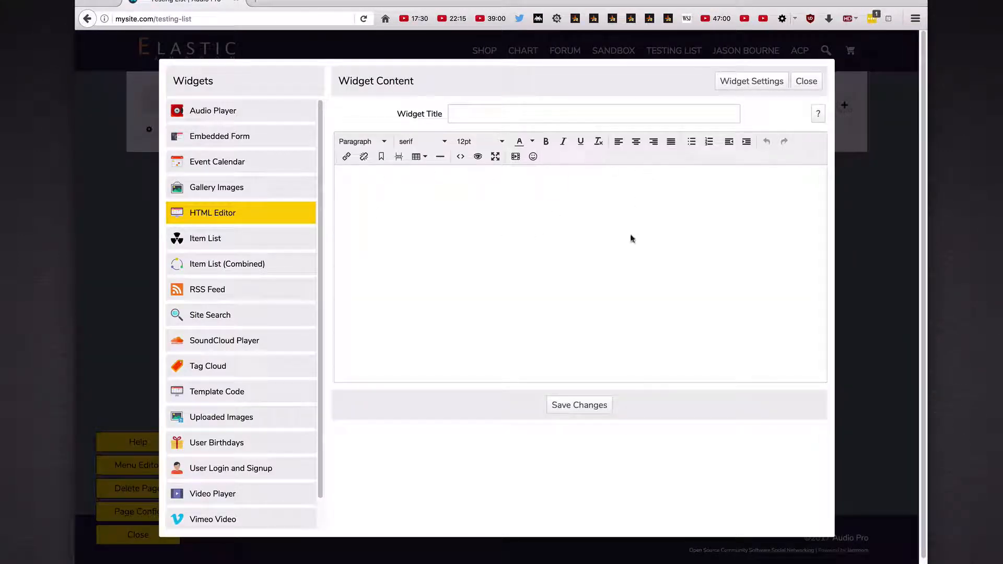
{"action": "left_click", "coordinate": [260, 246]}
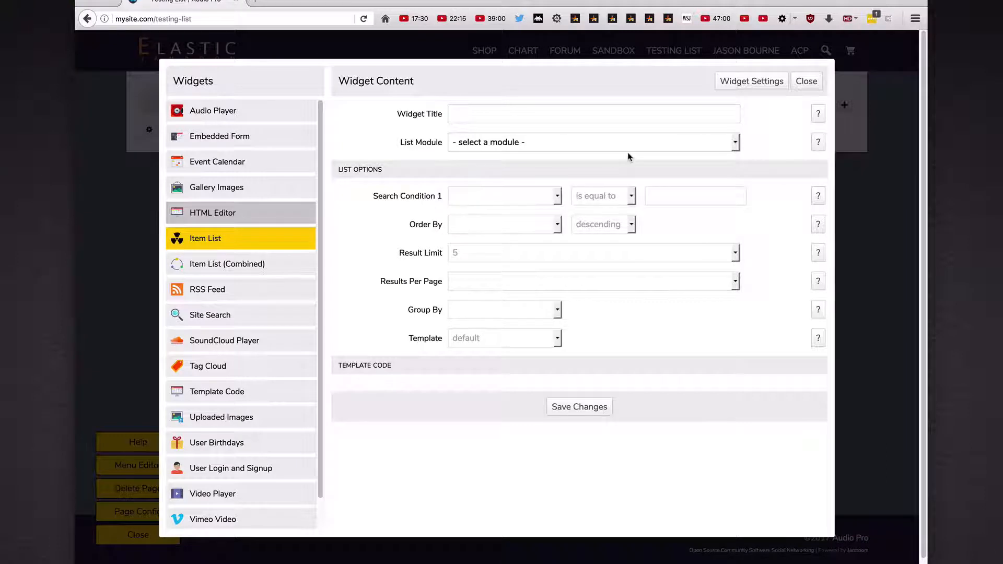
{"action": "left_click", "coordinate": [648, 143]}
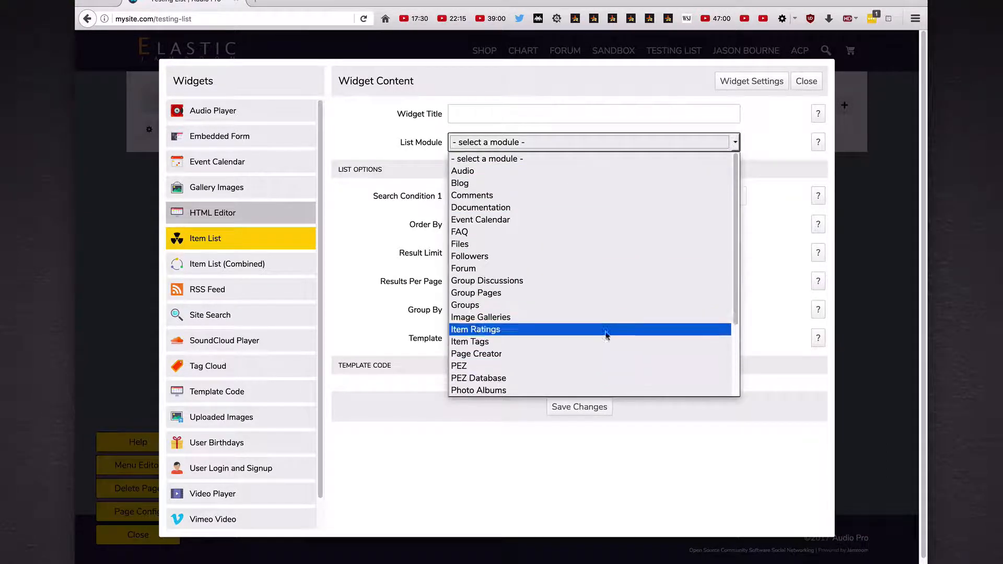
{"action": "left_click", "coordinate": [583, 171]}
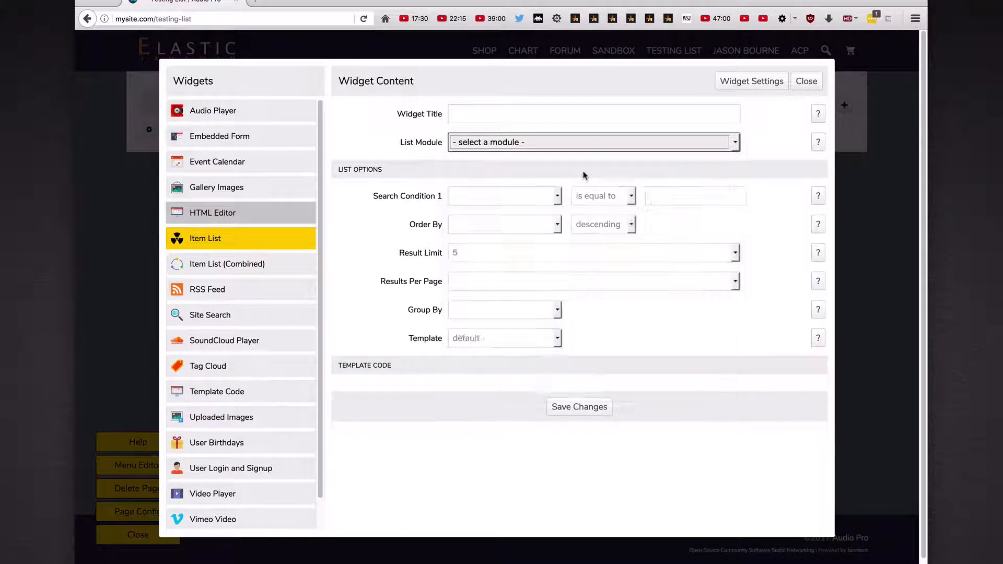
- Title the widget "Latest Songs" and keep its result limit at 5
{"action": "left_click", "coordinate": [549, 110]}
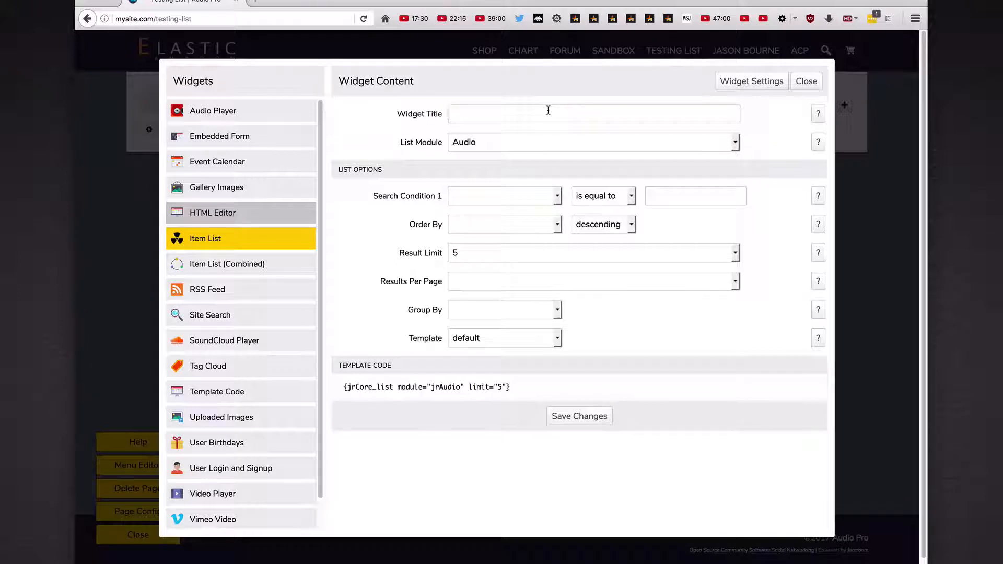
{"action": "type", "text": "Latest Songs"}
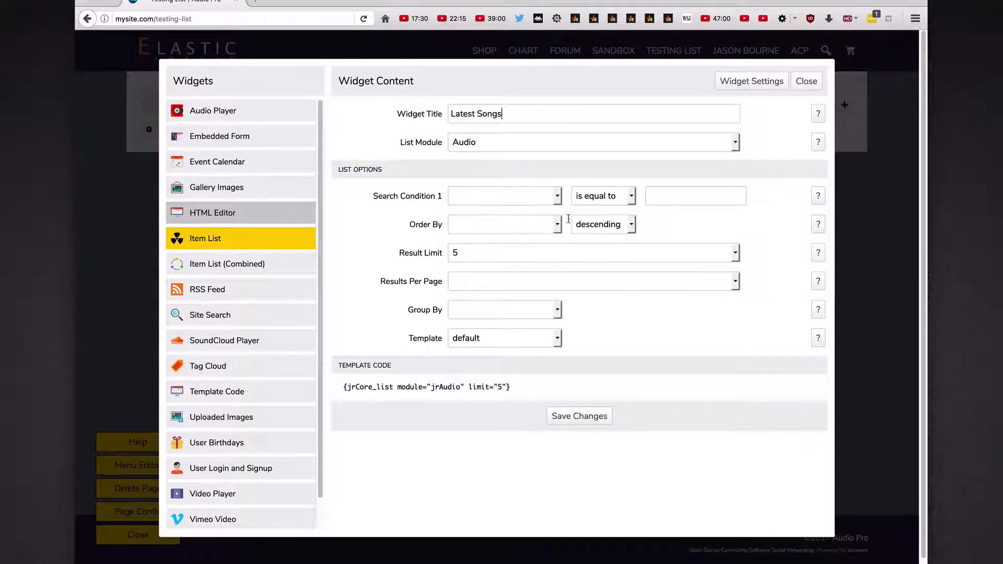
{"action": "left_click", "coordinate": [496, 258]}
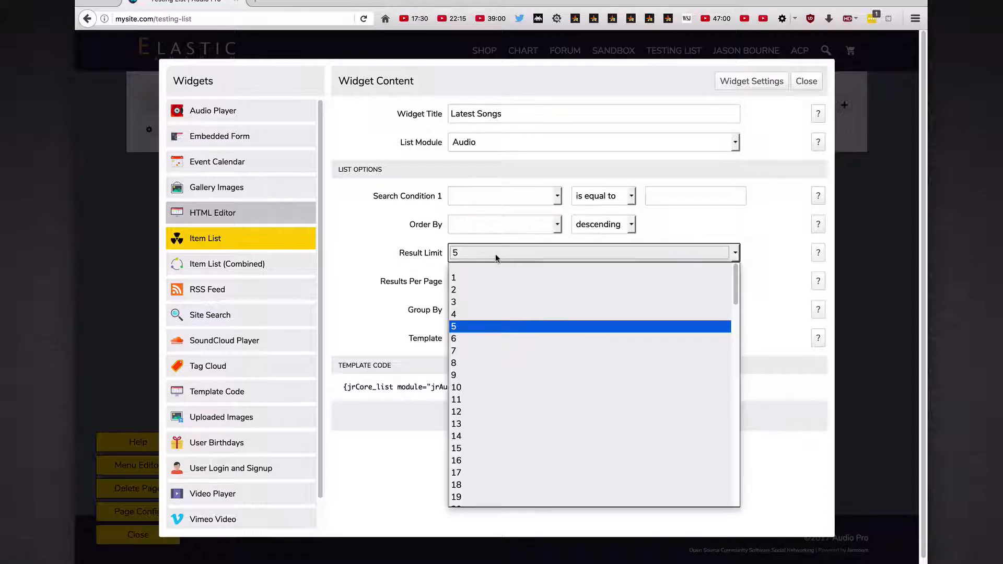
{"action": "left_click", "coordinate": [496, 257]}
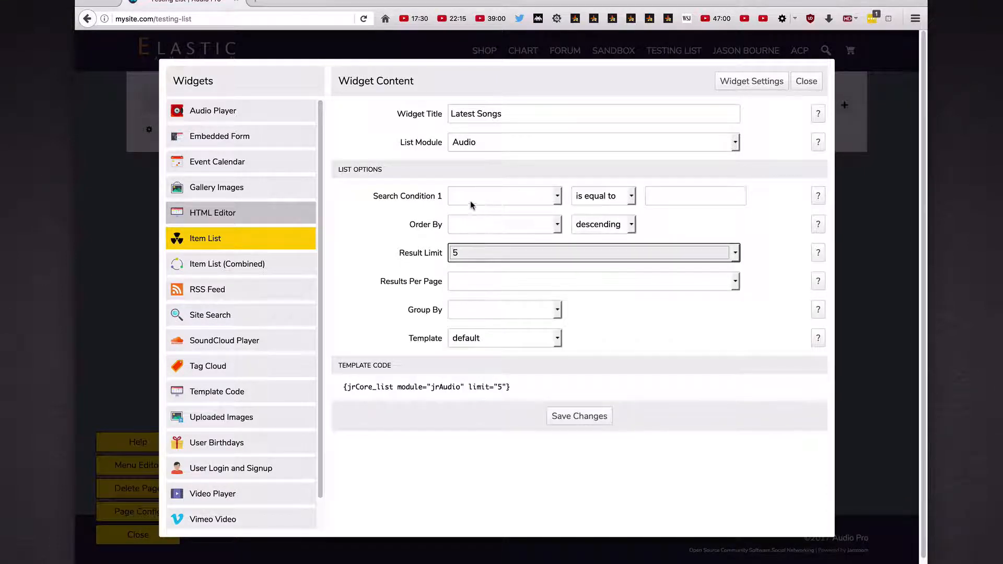
- Set the widget's first search condition to audio_genre is equal to rock
{"action": "left_click", "coordinate": [557, 199]}
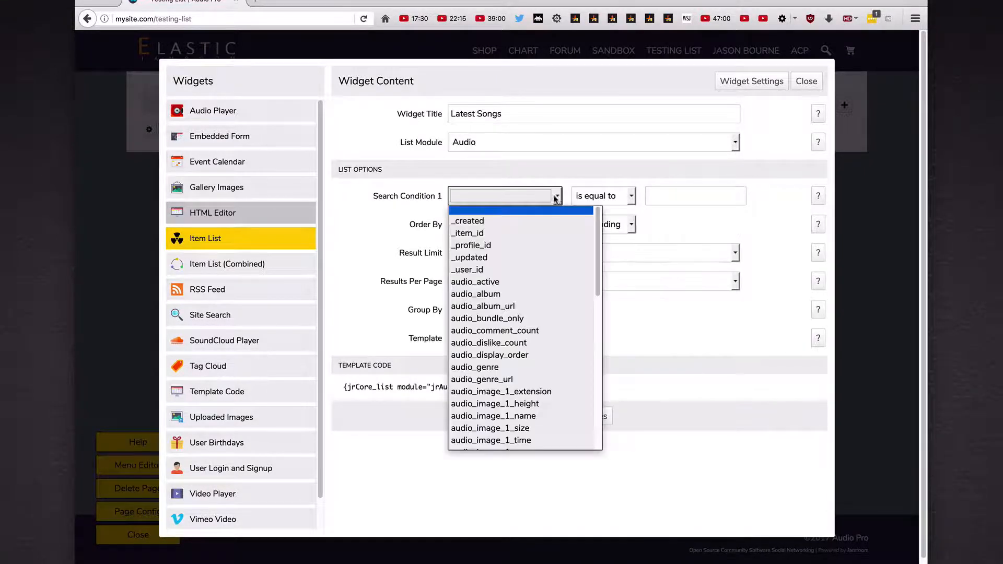
{"action": "left_click", "coordinate": [512, 371]}
{"action": "left_click", "coordinate": [625, 196]}
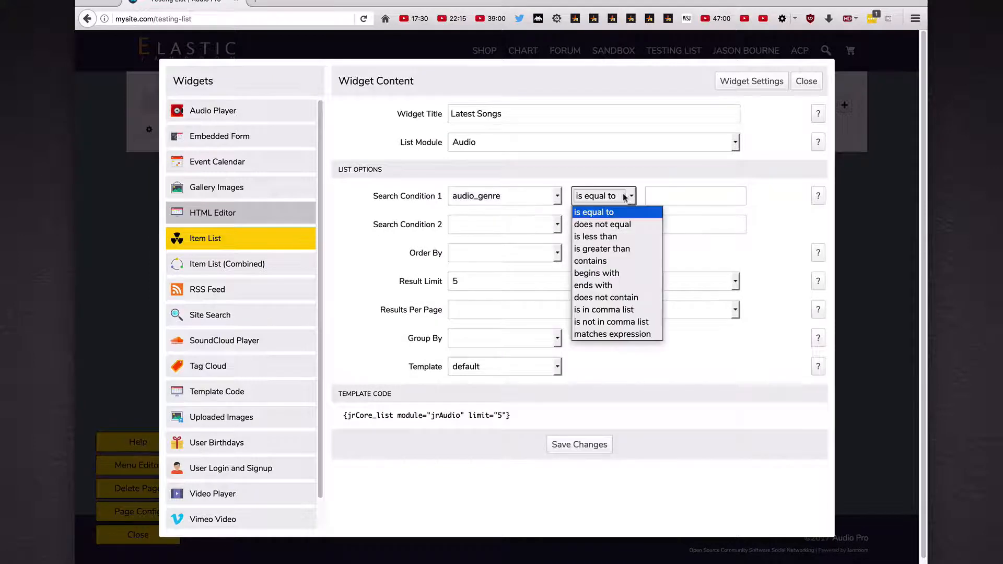
{"action": "left_click", "coordinate": [667, 196]}
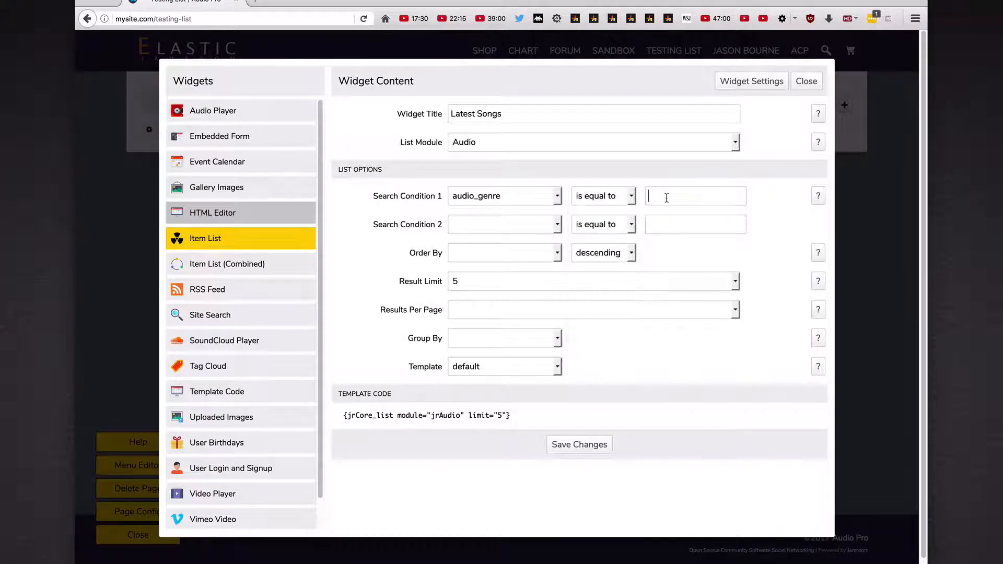
{"action": "type", "text": "rock"}
- Clear the field and value of the widget's first search condition
{"action": "left_click", "coordinate": [557, 199]}
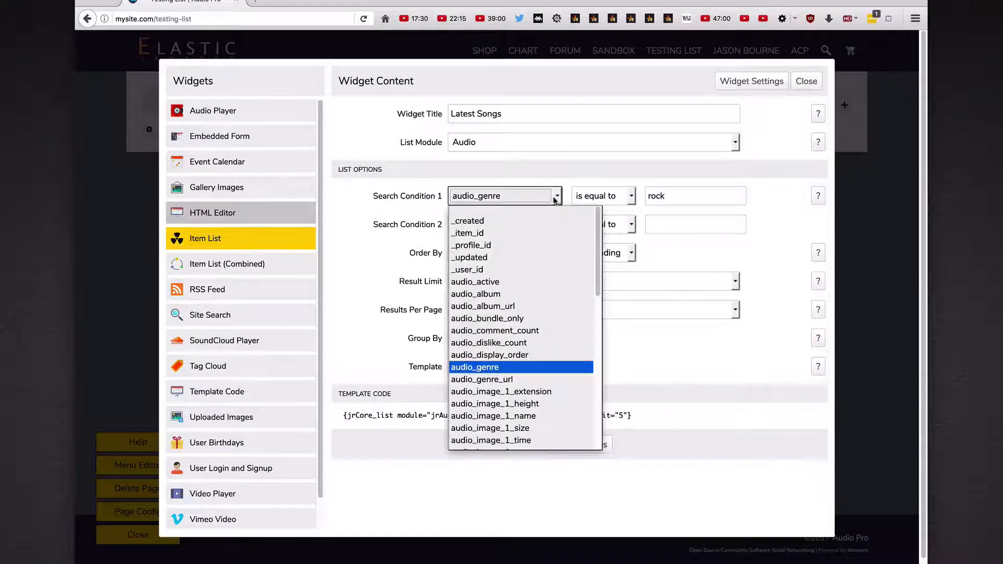
{"action": "left_click", "coordinate": [548, 210]}
{"action": "double_click", "coordinate": [678, 200]}
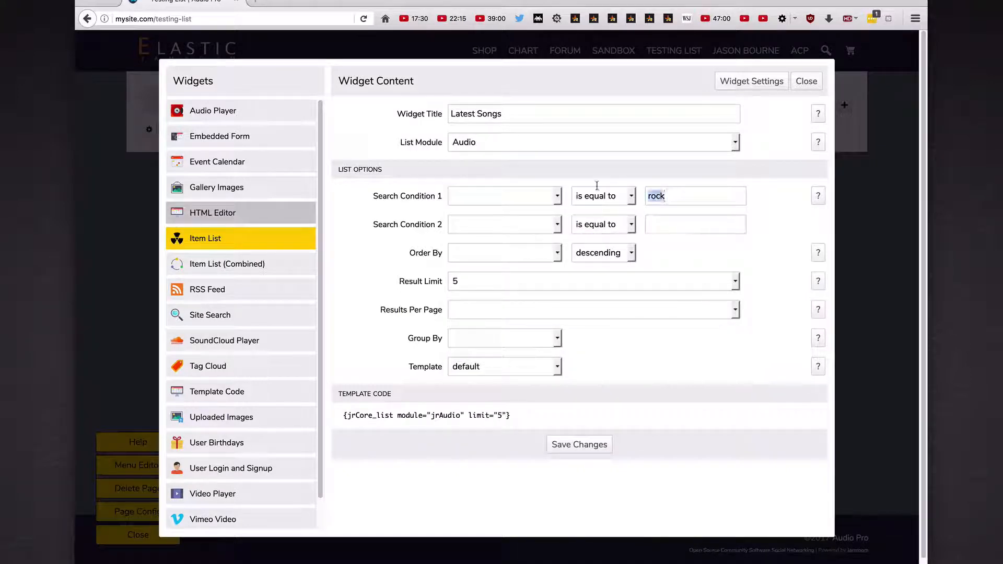
{"action": "key", "text": "BackSpace"}
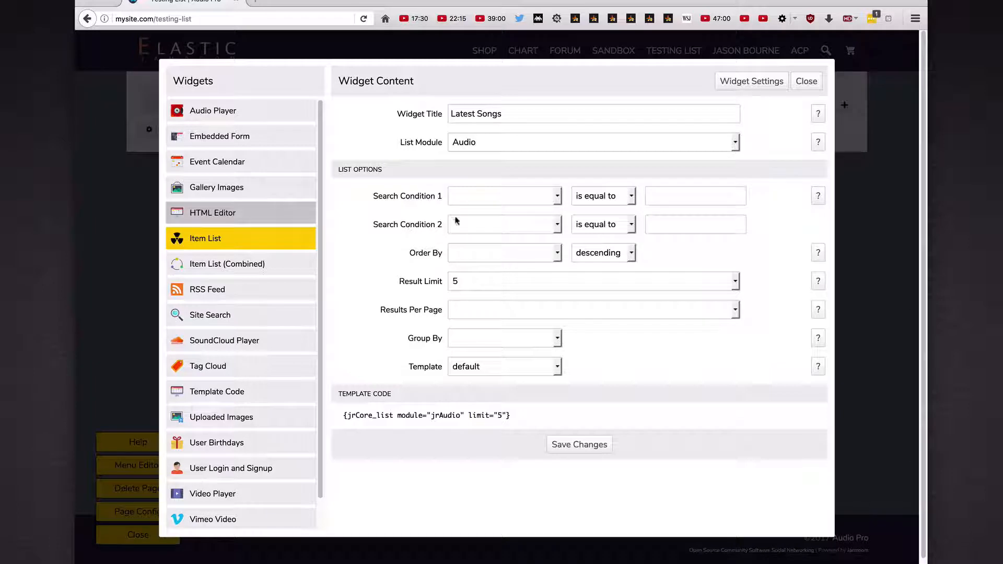
- Save the Latest Songs widget and view the changes on the live page
{"action": "left_click", "coordinate": [584, 447]}
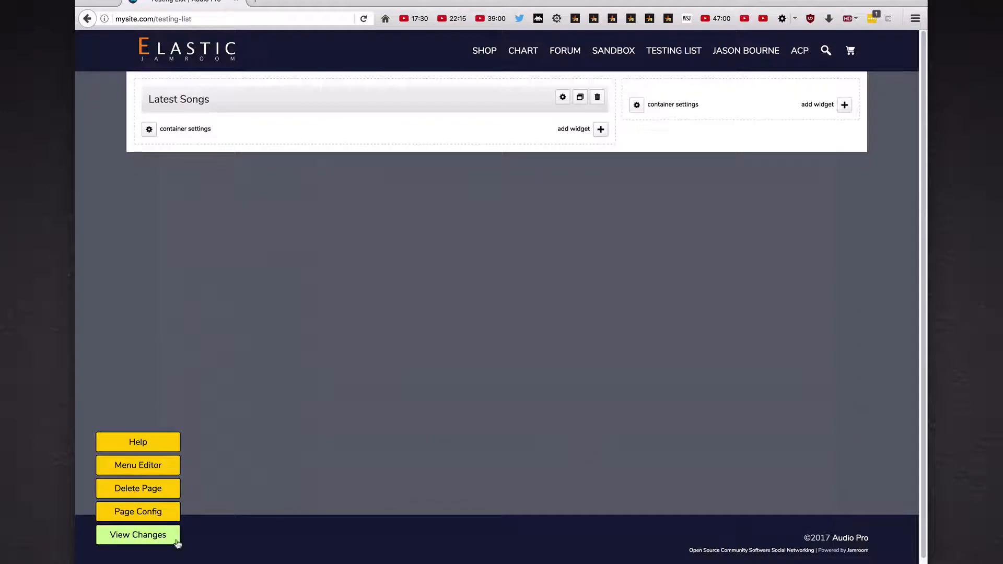
{"action": "left_click", "coordinate": [176, 541]}
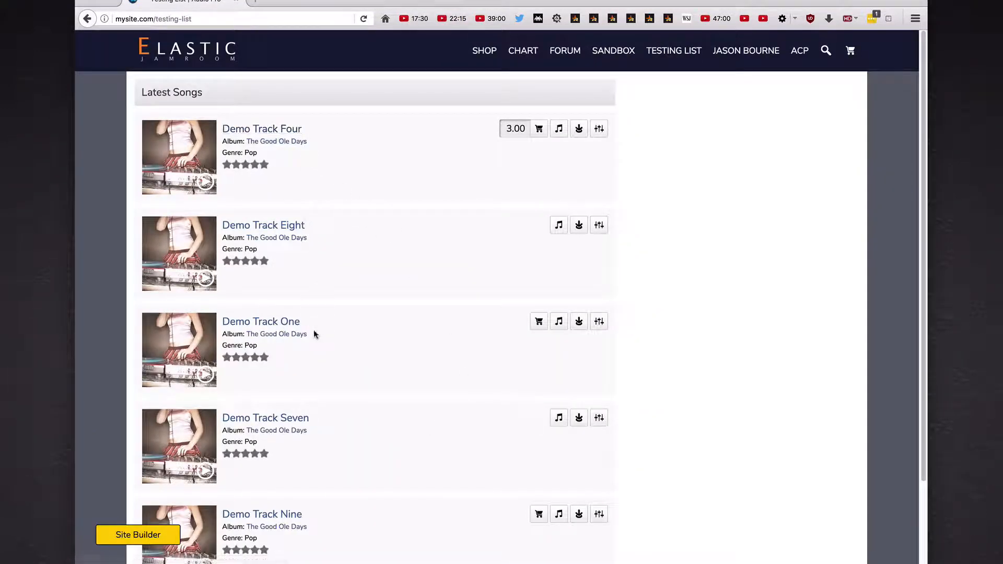
{"action": "scroll", "coordinate": [385, 509], "scroll_direction": "down", "scroll_amount": 3}
{"action": "scroll", "coordinate": [409, 468], "scroll_direction": "up", "scroll_amount": 3}
- Start a new Item List widget in the narrow 4-column container with Blog as its list module
{"action": "left_click", "coordinate": [149, 539]}
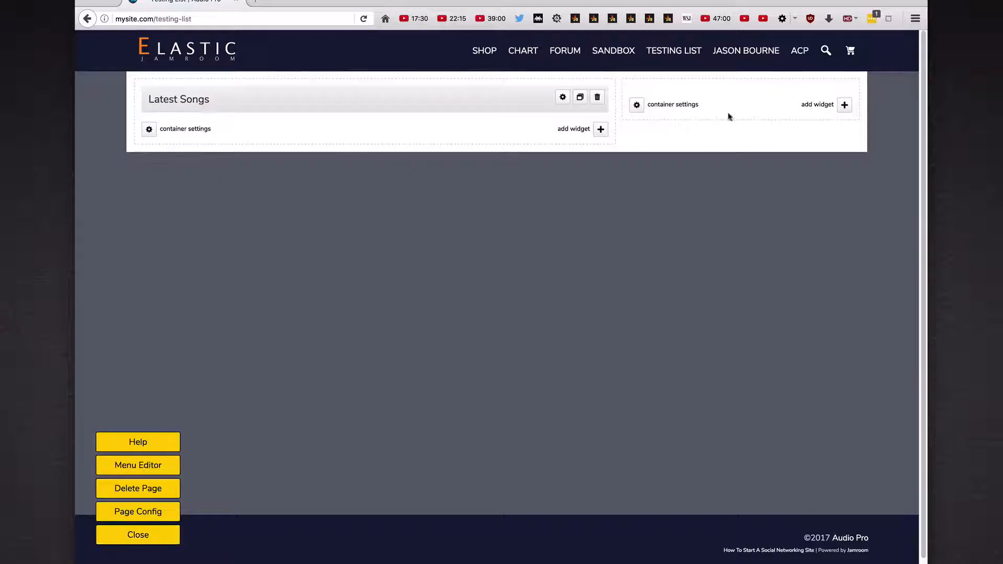
{"action": "left_click", "coordinate": [844, 105]}
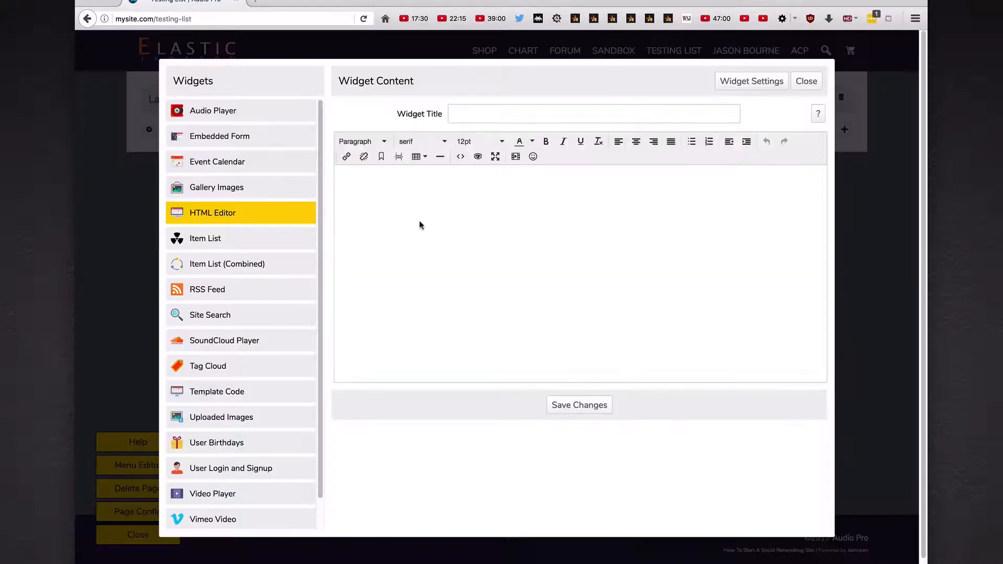
{"action": "left_click", "coordinate": [262, 239]}
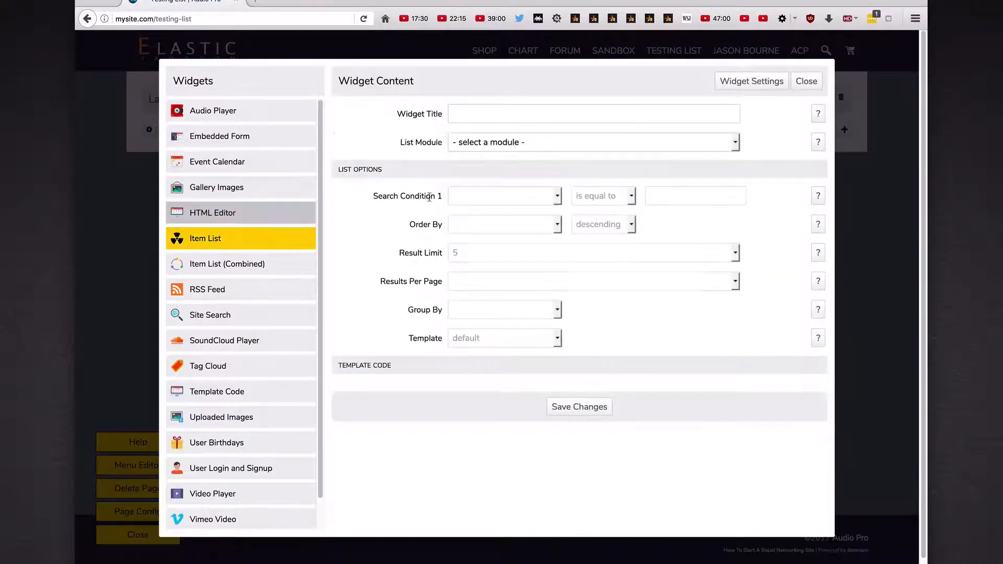
{"action": "left_click", "coordinate": [600, 142]}
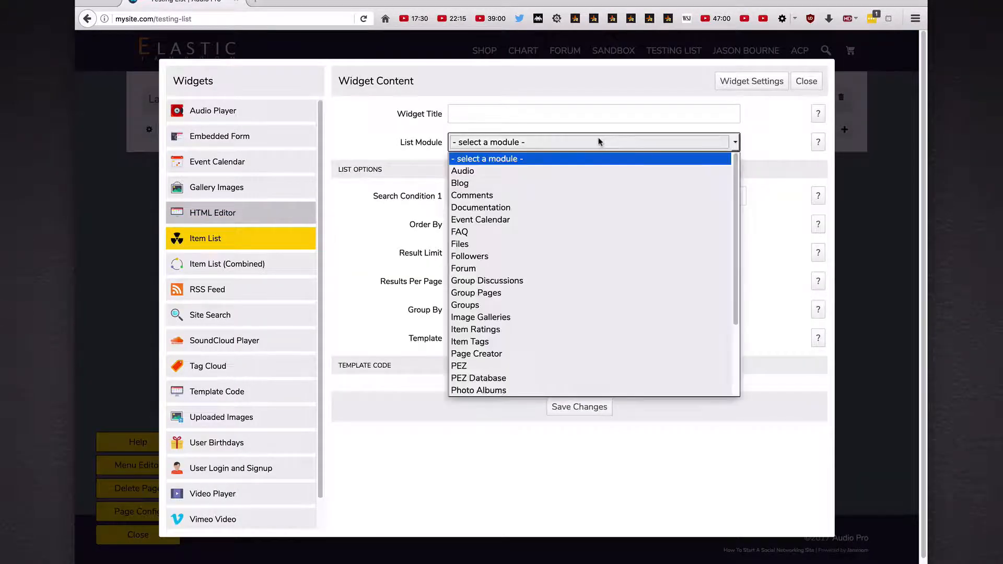
{"action": "left_click", "coordinate": [559, 183]}
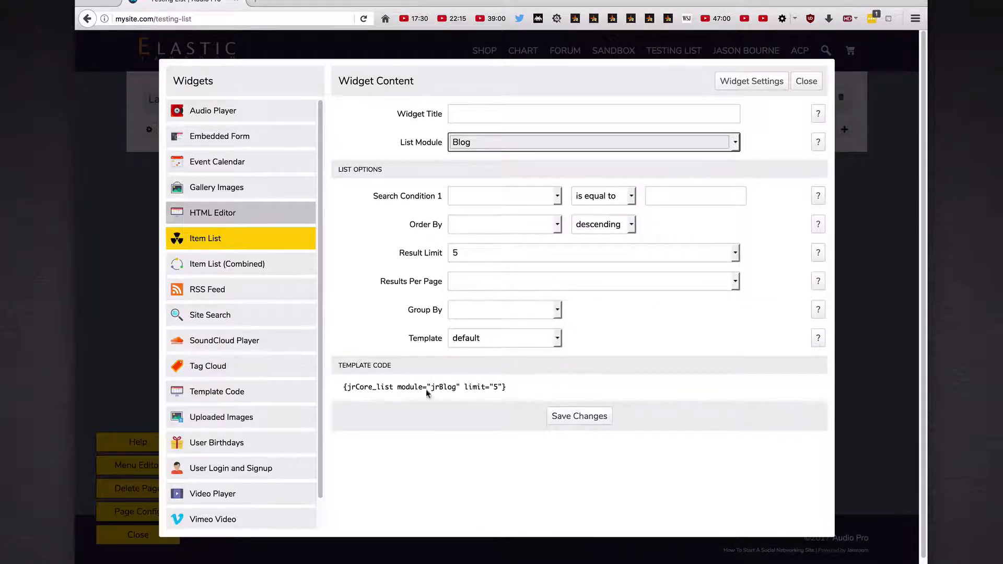
- Copy the whole template code line generated for the Blog list
{"action": "mouse_move", "coordinate": [340, 389]}
{"action": "left_mouse_down"}
{"action": "mouse_move", "coordinate": [559, 392]}
{"action": "mouse_move", "coordinate": [346, 385]}
{"action": "left_mouse_up"}
{"action": "right_click", "coordinate": [345, 386]}
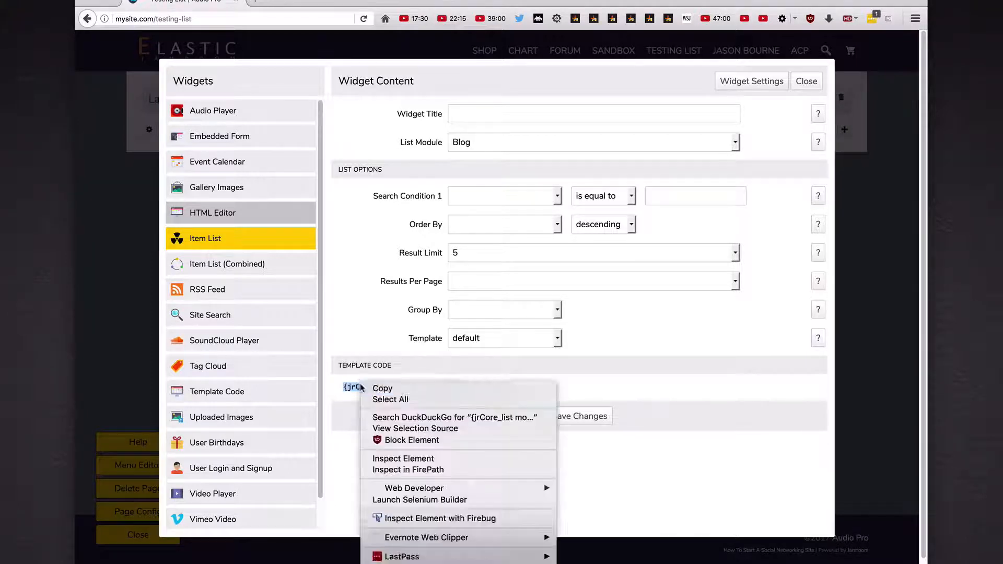
{"action": "left_click", "coordinate": [367, 386]}
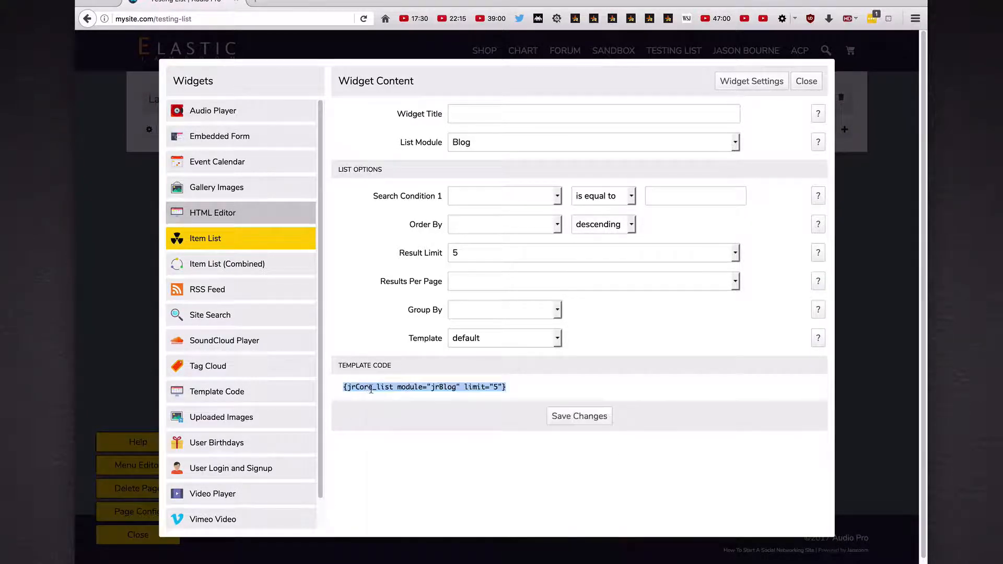
{"action": "right_click", "coordinate": [371, 390]}
{"action": "left_click", "coordinate": [386, 395]}
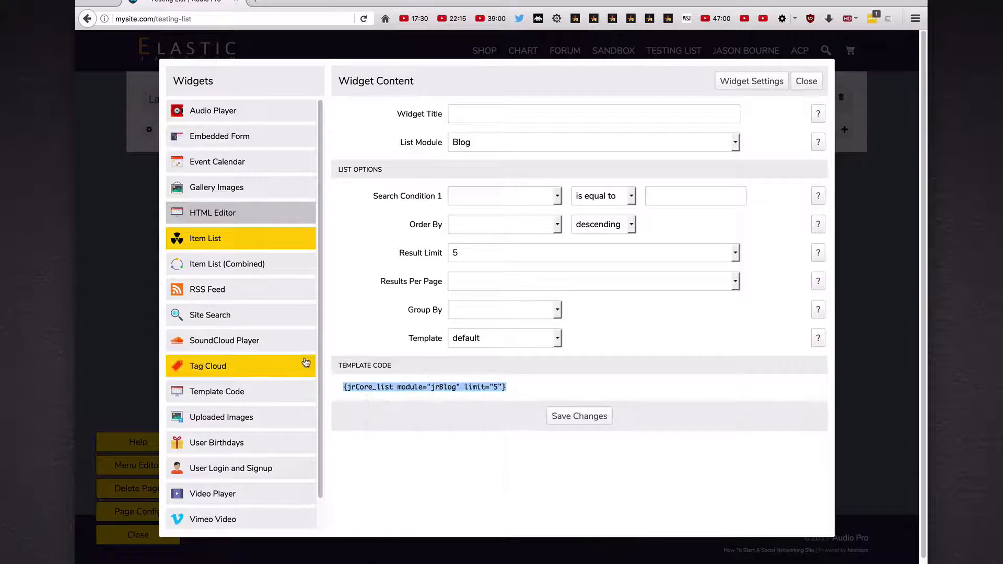
- Make the new widget a Template Code widget titled Blog List, paste the copied Blog list code into it, and save it
{"action": "left_click", "coordinate": [263, 399]}
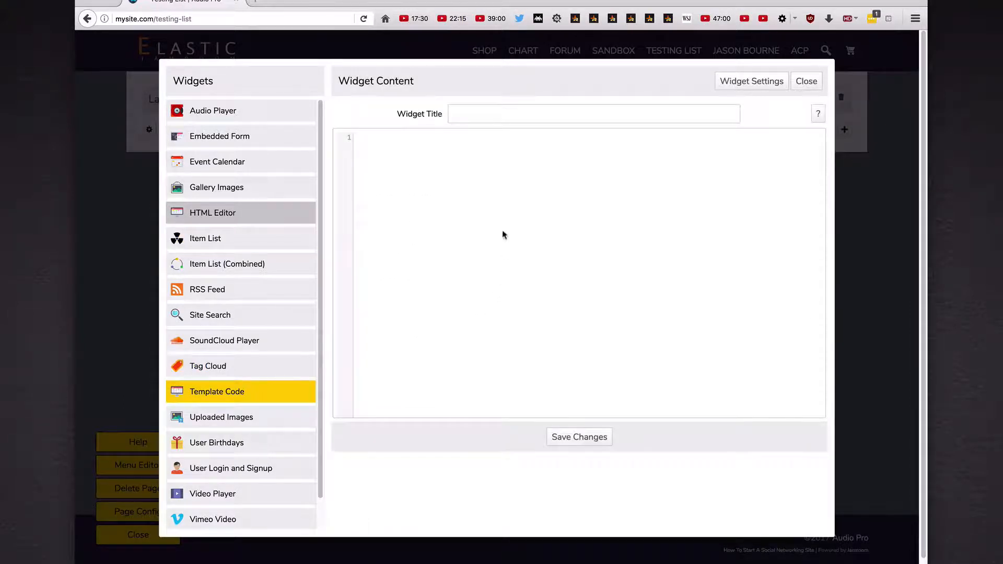
{"action": "right_click", "coordinate": [502, 232]}
{"action": "left_click", "coordinate": [528, 275]}
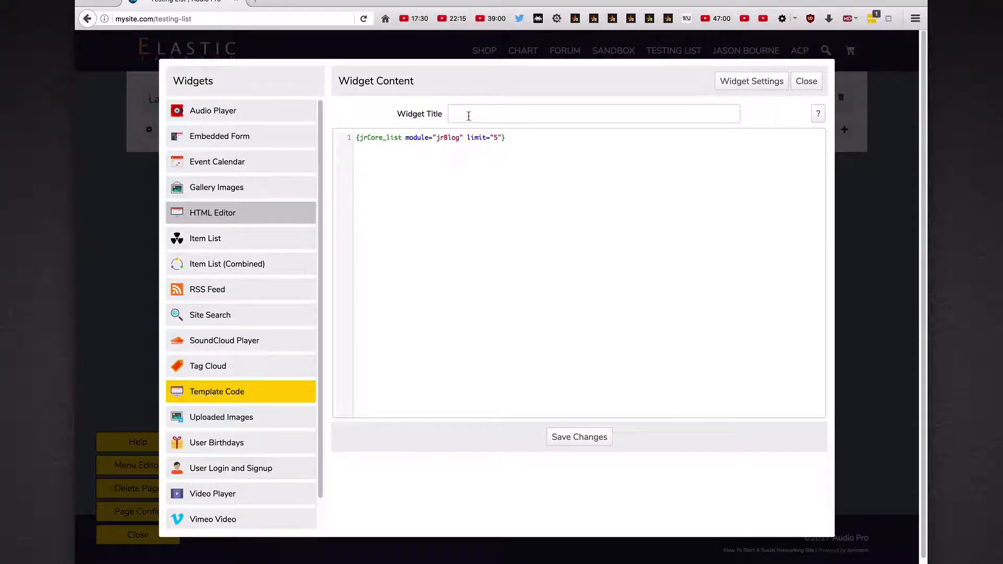
{"action": "type", "text": "Blog List"}
{"action": "left_click", "coordinate": [583, 437]}
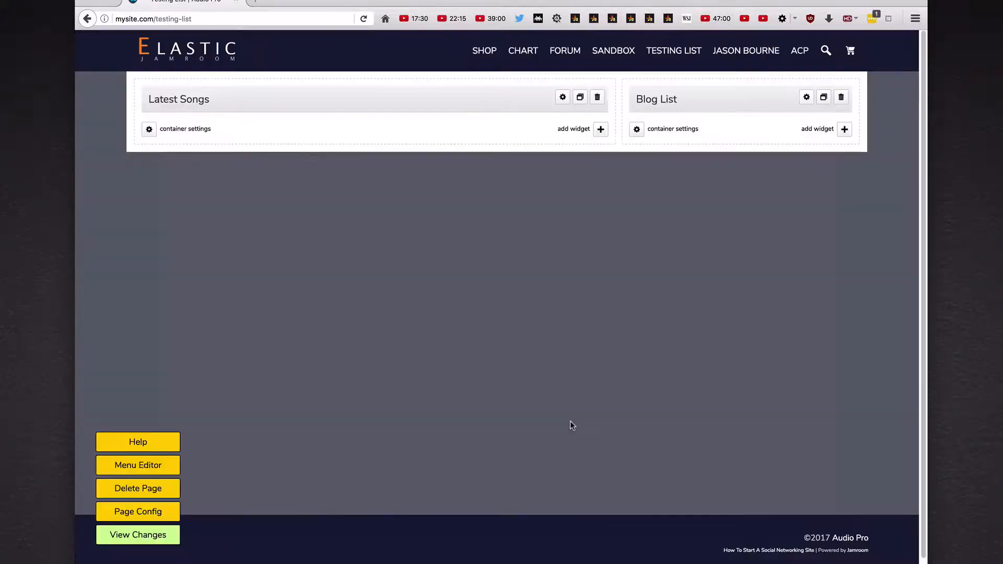
- View the changes on the live page and look through the full blog posts under Blog List
{"action": "left_click", "coordinate": [155, 539]}
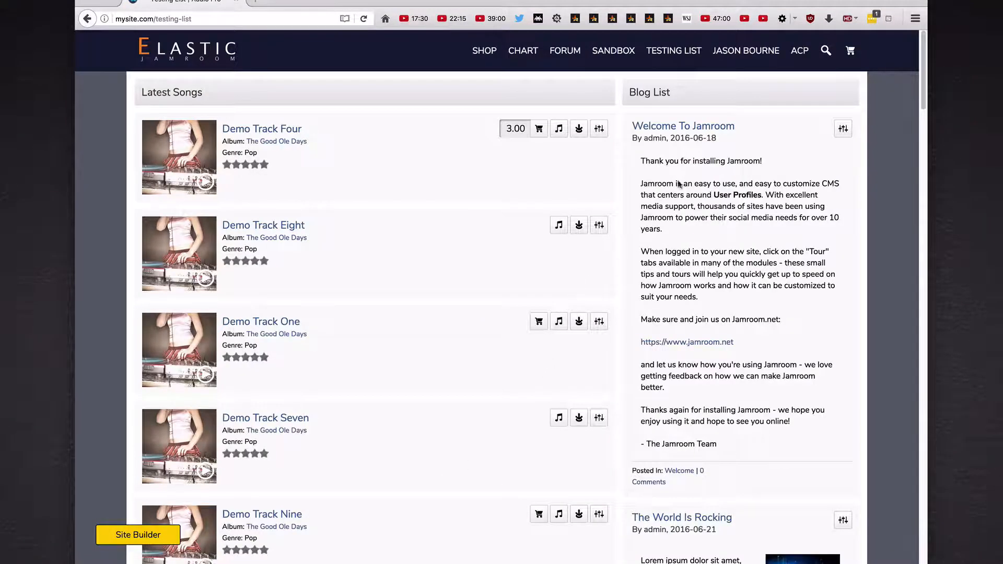
{"action": "scroll", "coordinate": [690, 171], "scroll_direction": "down", "scroll_amount": 2}
{"action": "scroll", "coordinate": [690, 170], "scroll_direction": "down", "scroll_amount": 10}
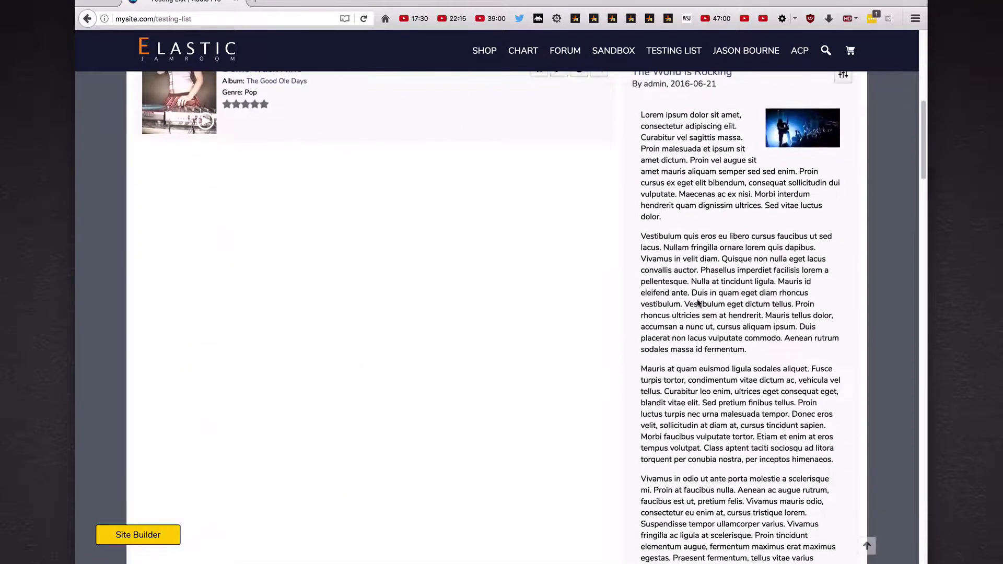
{"action": "scroll", "coordinate": [708, 337], "scroll_direction": "down", "scroll_amount": 10}
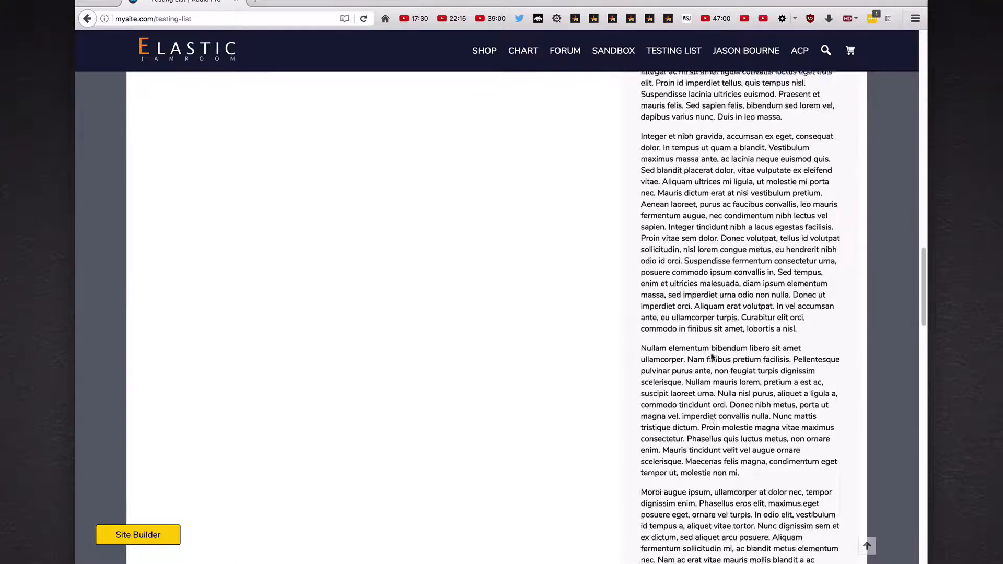
{"action": "scroll", "coordinate": [714, 360], "scroll_direction": "down", "scroll_amount": 10}
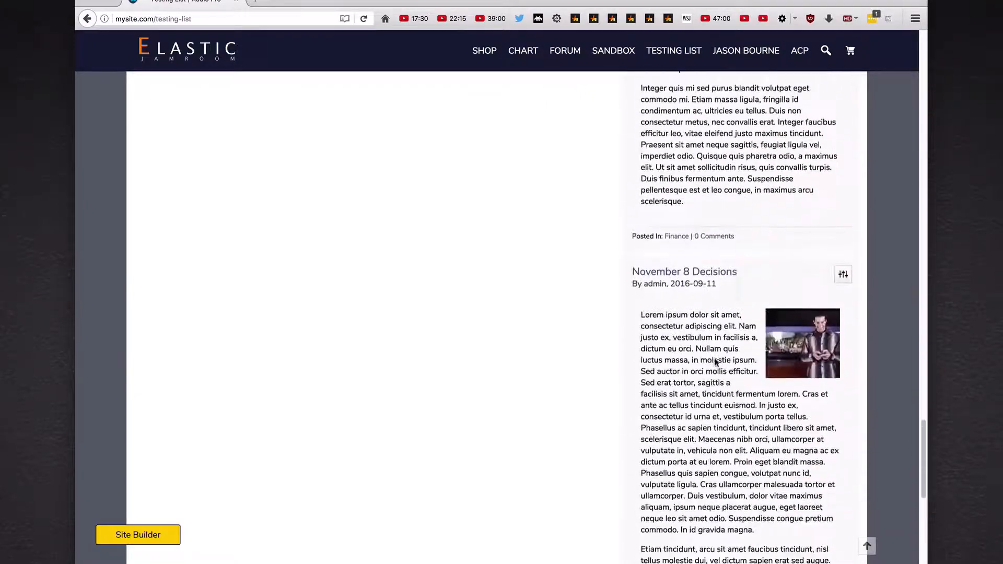
{"action": "scroll", "coordinate": [714, 362], "scroll_direction": "up", "scroll_amount": 15}
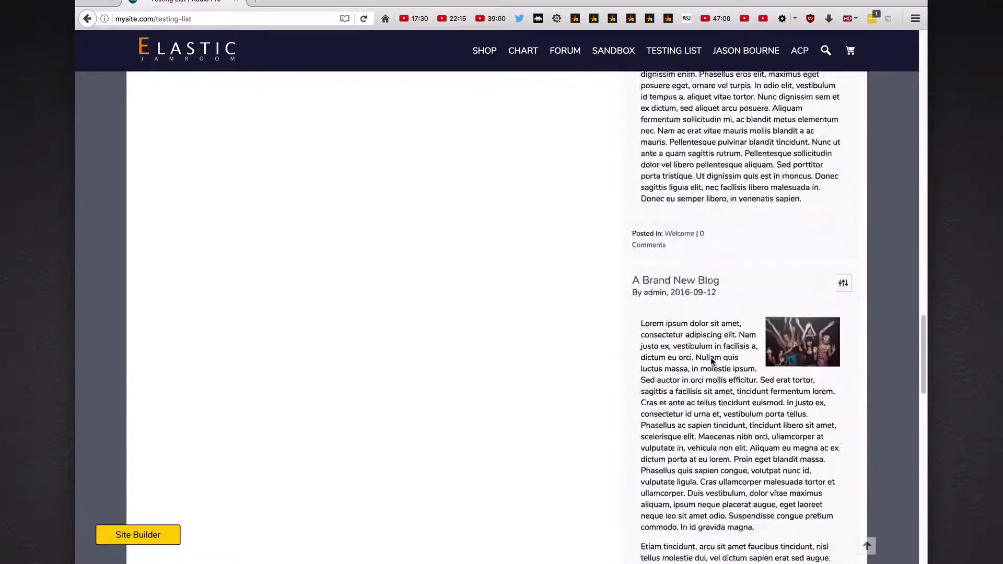
{"action": "scroll", "coordinate": [712, 361], "scroll_direction": "up", "scroll_amount": 15}
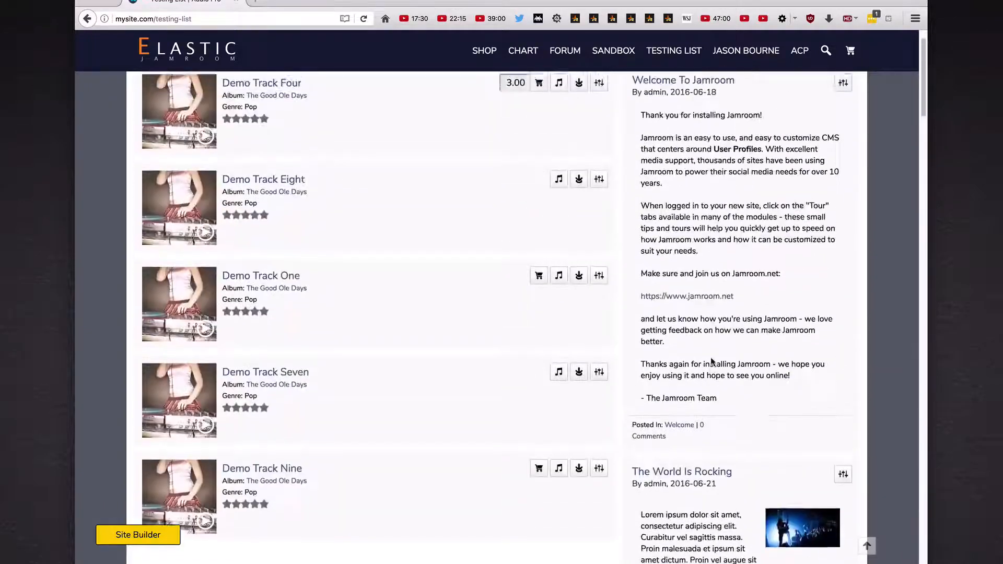
- Reopen the Blog List widget in Site Builder, change it to an Item List using the Blog module, and save it
{"action": "left_click", "coordinate": [170, 544]}
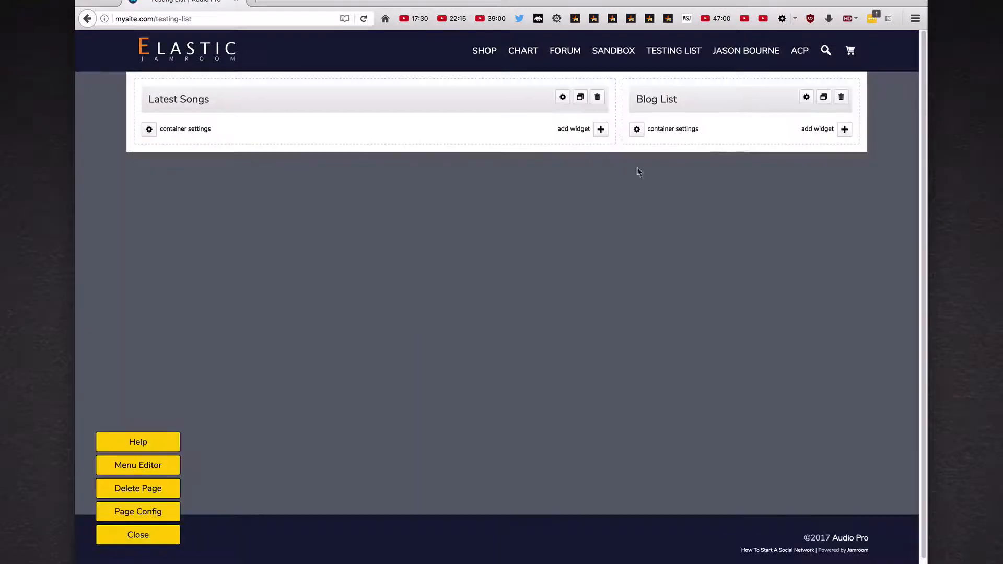
{"action": "left_click", "coordinate": [807, 98]}
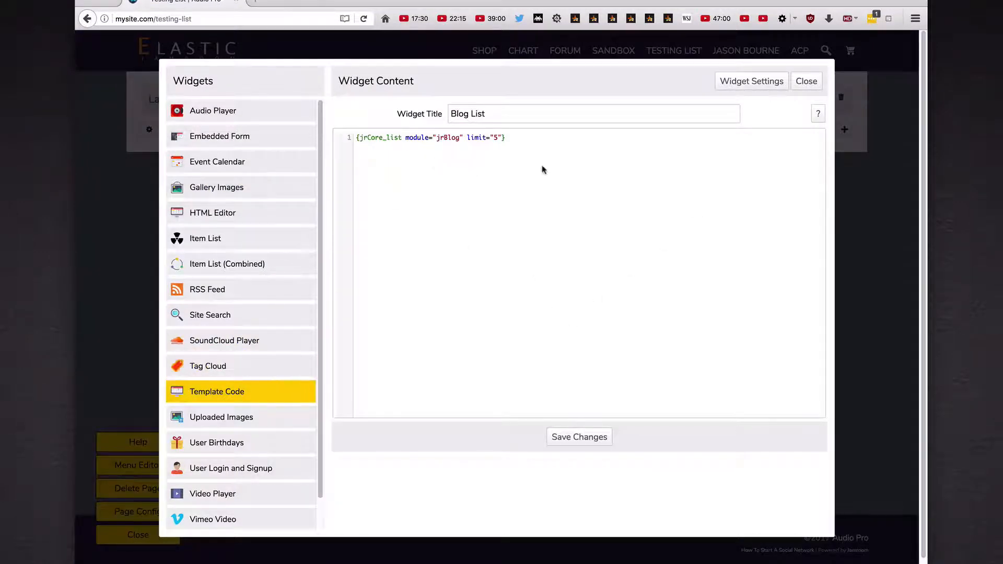
{"action": "left_click", "coordinate": [538, 142]}
{"action": "left_click_drag", "start_coordinate": [516, 140], "coordinate": [334, 139]}
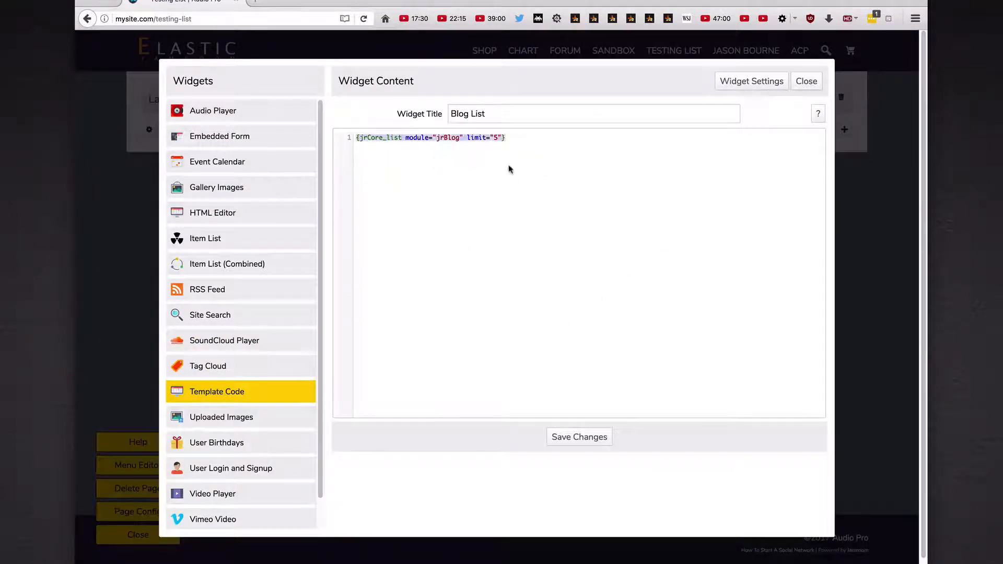
{"action": "left_click", "coordinate": [589, 180]}
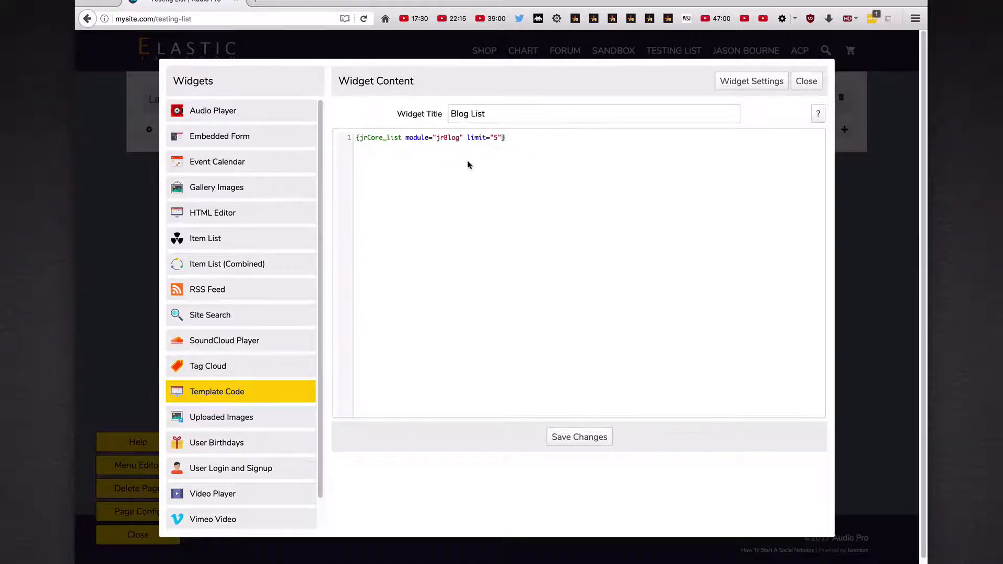
{"action": "left_click", "coordinate": [258, 245]}
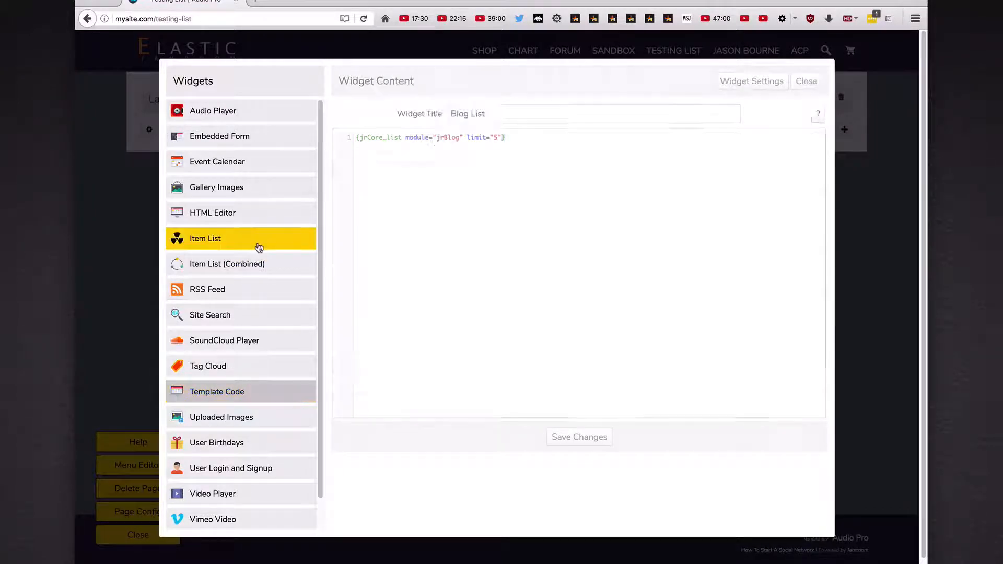
{"action": "left_click", "coordinate": [528, 143]}
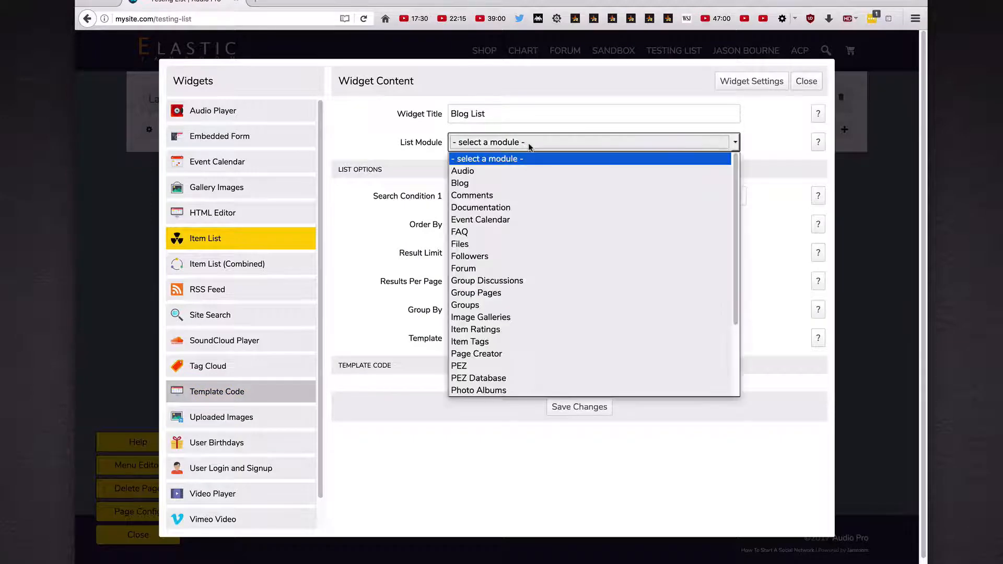
{"action": "left_click", "coordinate": [520, 183]}
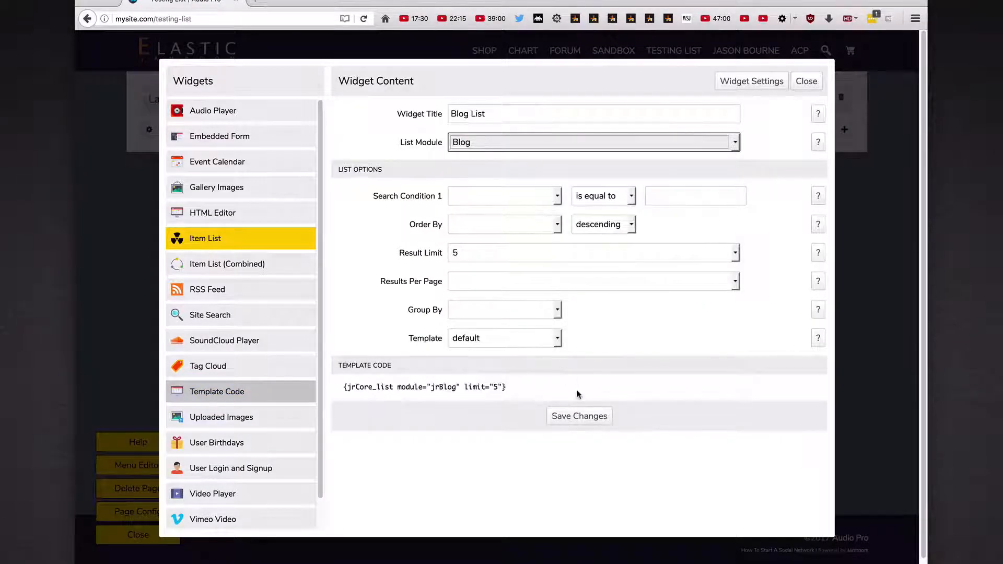
{"action": "left_click", "coordinate": [584, 416]}
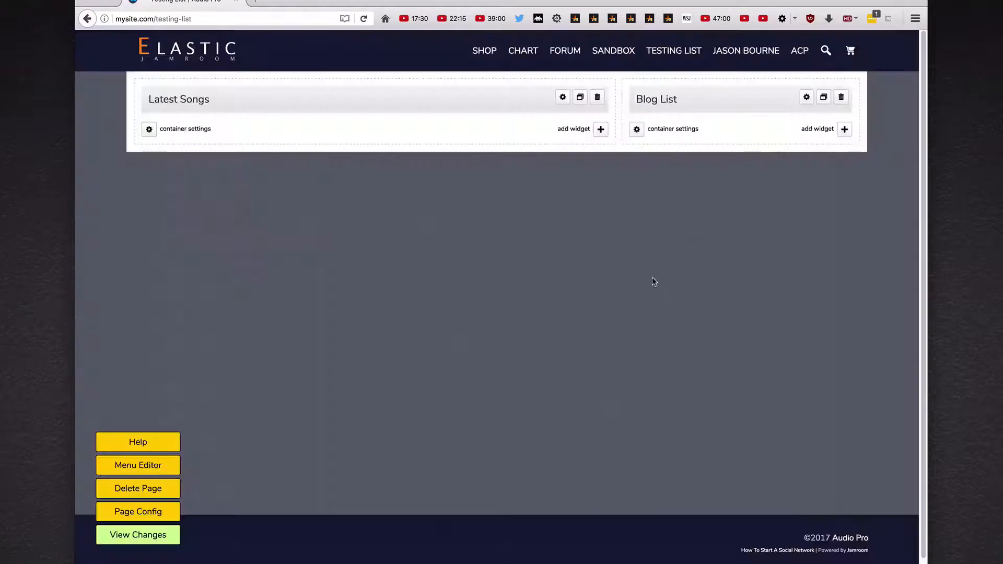
- Edit the Blog List widget again and set its template to custom, with the default template code loaded
{"action": "left_click", "coordinate": [806, 97]}
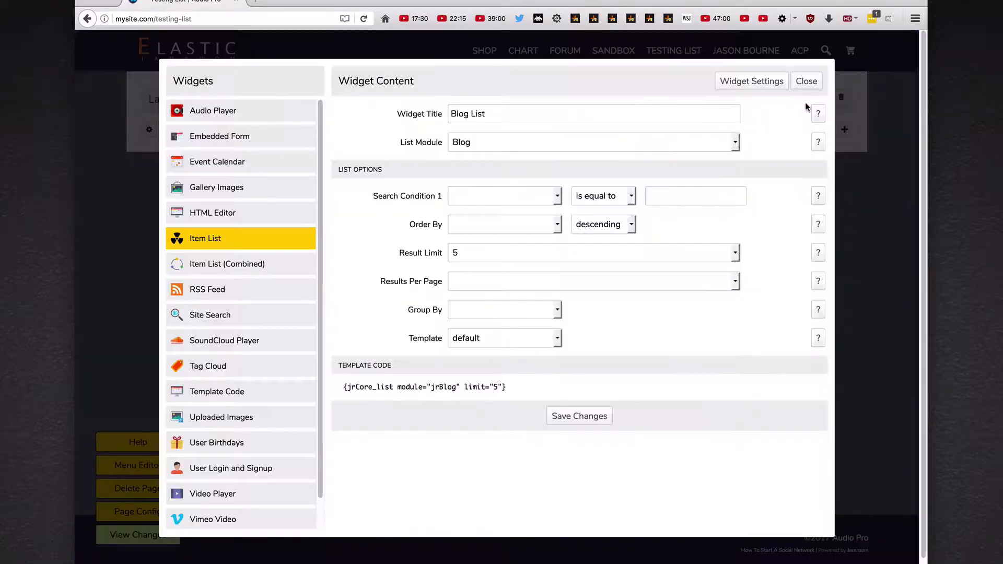
{"action": "left_click", "coordinate": [472, 340]}
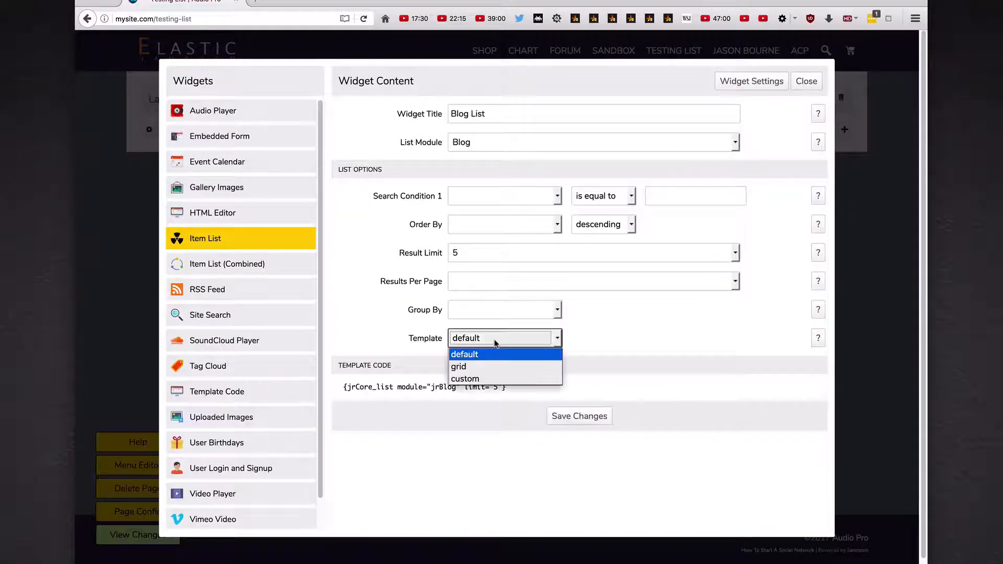
{"action": "left_click", "coordinate": [496, 379]}
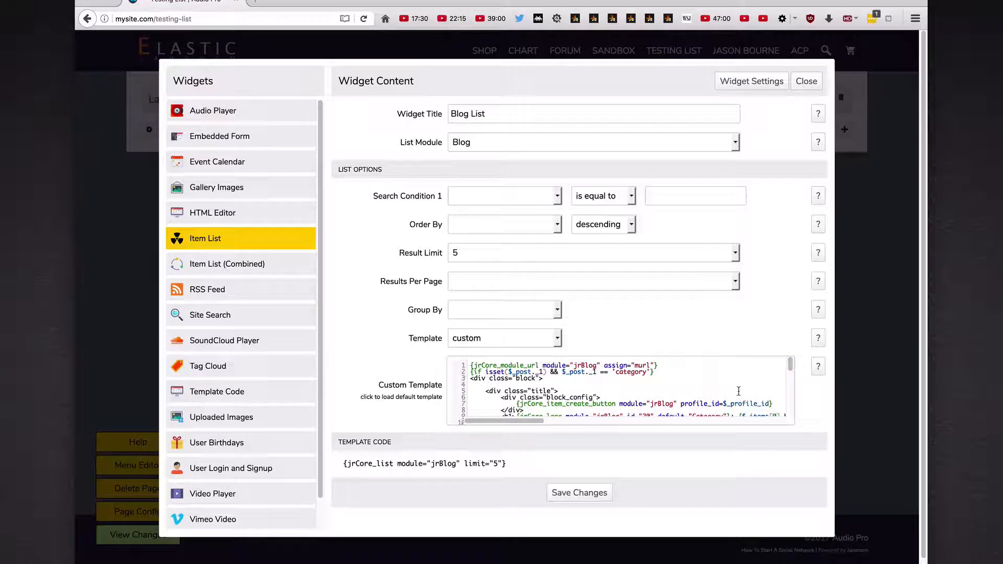
- Delete the {$item.blog_text|jrBlog_readmore|jrCore_format_string:$item.profile_quota_id} line from the custom template and save the widget
{"action": "scroll", "coordinate": [739, 391], "scroll_direction": "down", "scroll_amount": 1}
{"action": "scroll", "coordinate": [734, 390], "scroll_direction": "down", "scroll_amount": 5}
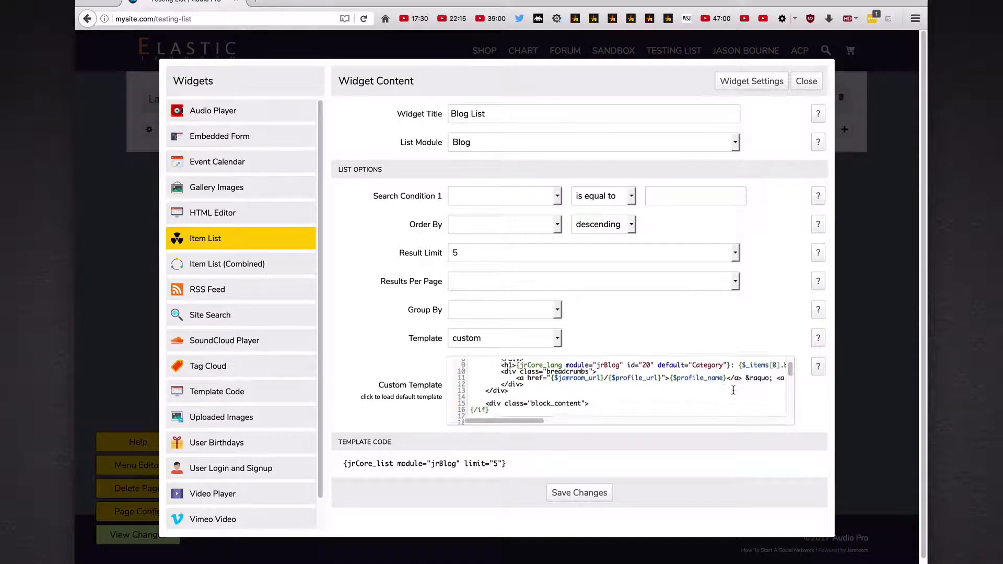
{"action": "scroll", "coordinate": [699, 397], "scroll_direction": "down", "scroll_amount": 3}
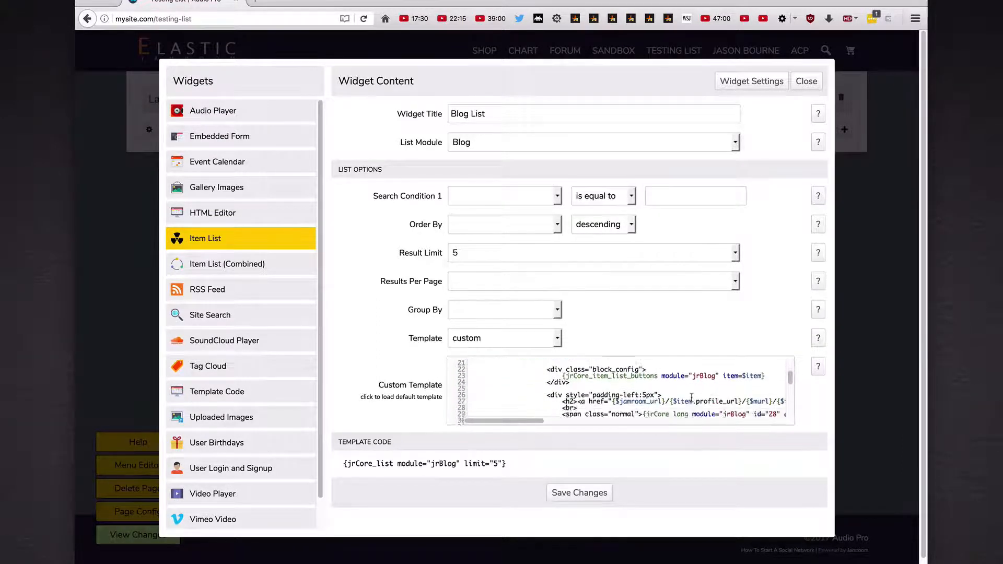
{"action": "scroll", "coordinate": [698, 397], "scroll_direction": "down", "scroll_amount": 3}
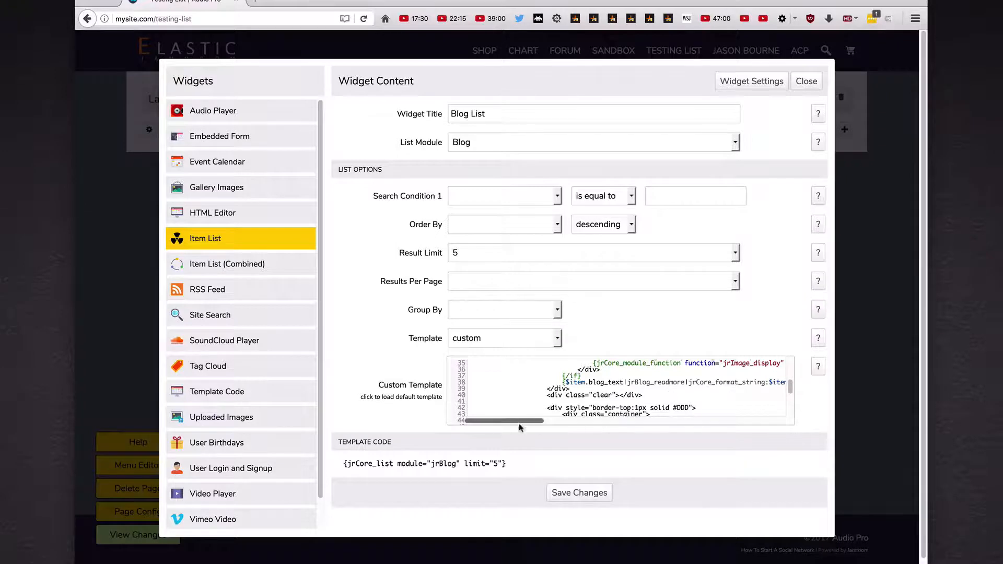
{"action": "left_click_drag", "start_coordinate": [505, 423], "coordinate": [548, 430]}
{"action": "scroll", "coordinate": [551, 408], "scroll_direction": "up", "scroll_amount": 2}
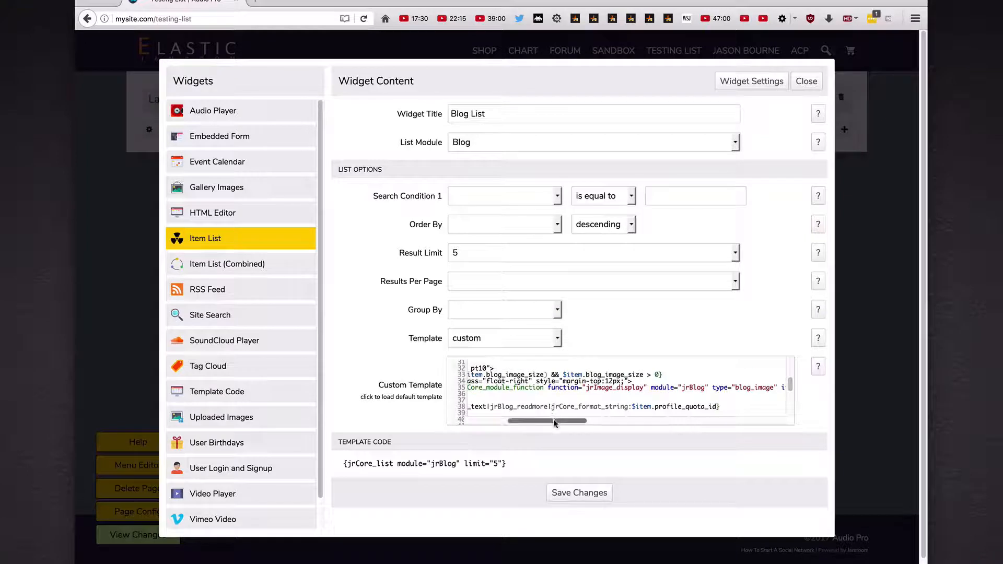
{"action": "left_click_drag", "start_coordinate": [553, 420], "coordinate": [535, 422]}
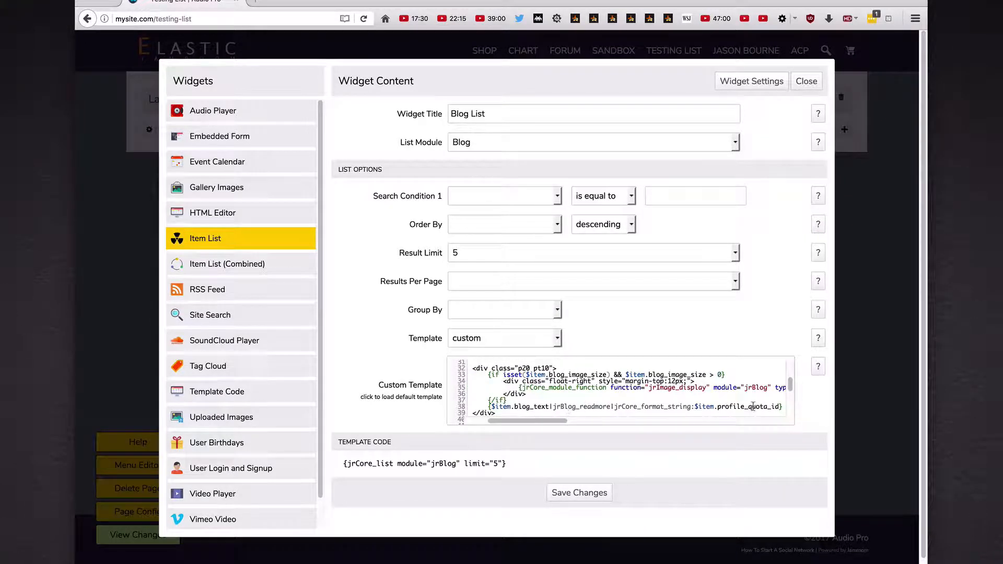
{"action": "left_click_drag", "start_coordinate": [780, 406], "coordinate": [769, 403]}
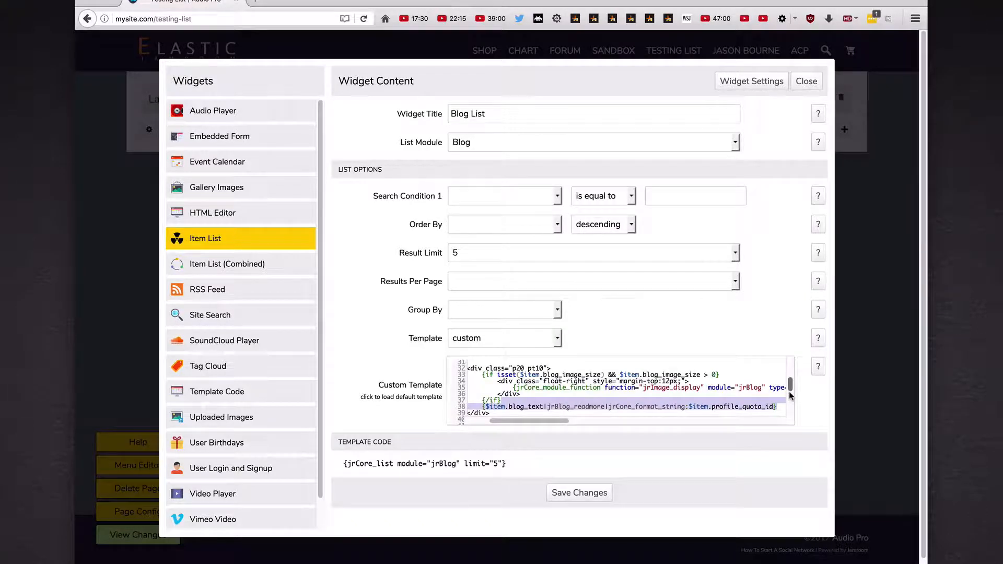
{"action": "key", "text": "BackSpace"}
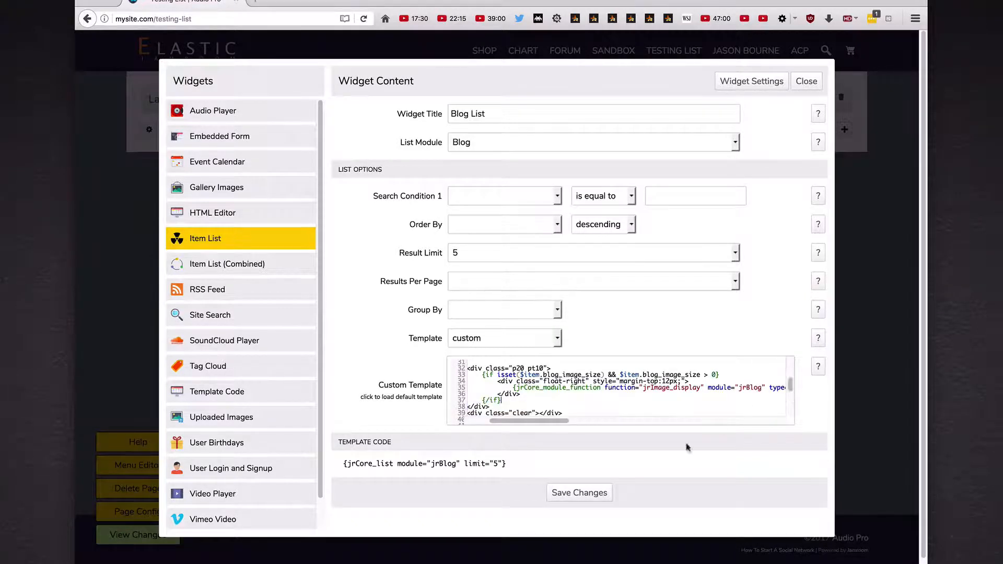
{"action": "left_click", "coordinate": [589, 496]}
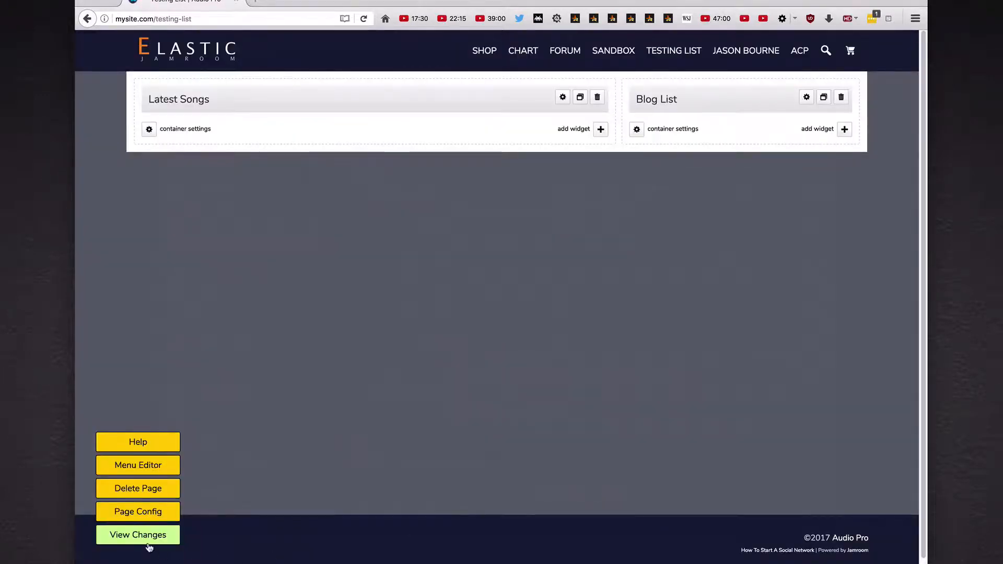
- View the changes on the live page and check how the Blog List posts are laid out
{"action": "left_click", "coordinate": [148, 544]}
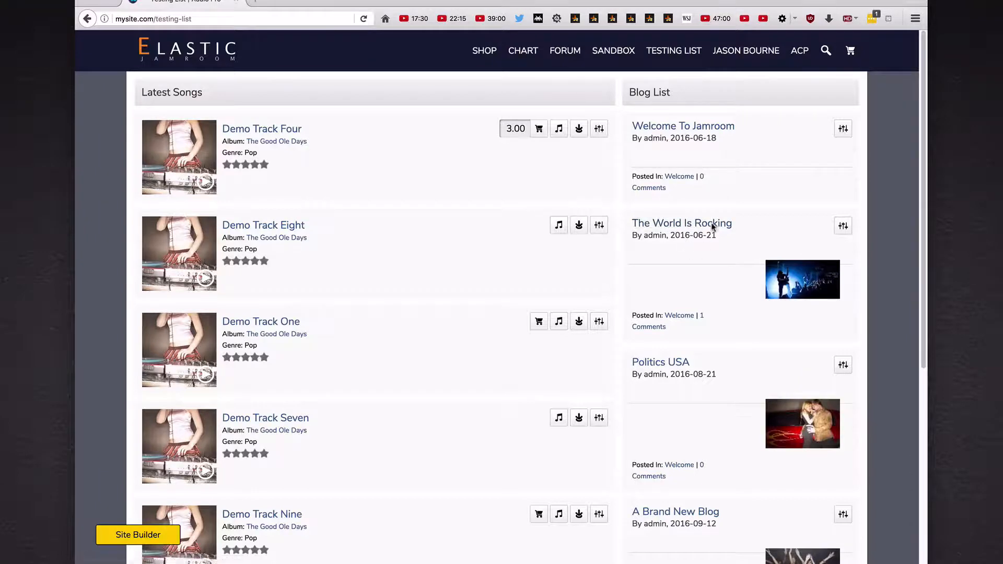
{"action": "scroll", "coordinate": [734, 188], "scroll_direction": "down", "scroll_amount": 3}
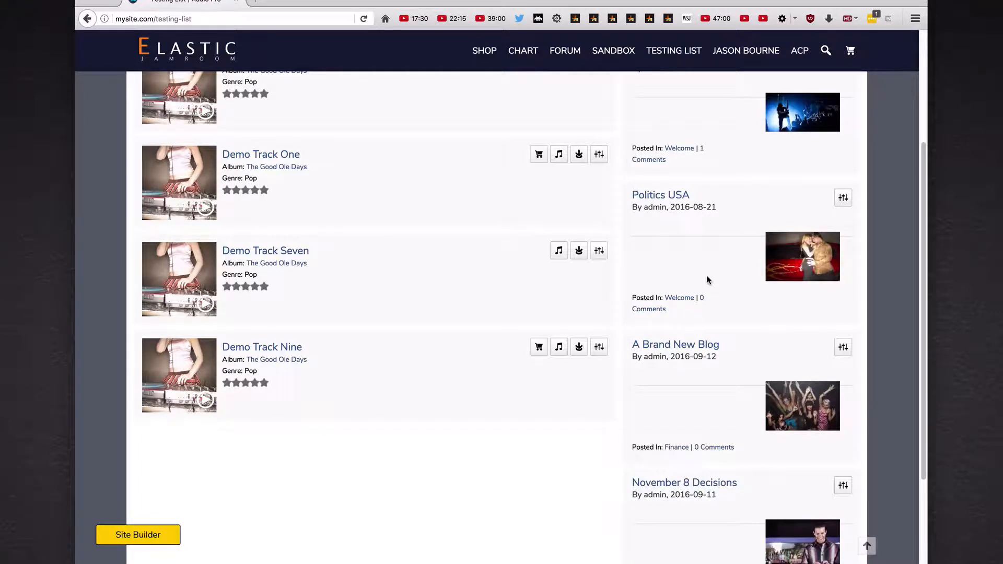
{"action": "scroll", "coordinate": [498, 430], "scroll_direction": "up", "scroll_amount": 3}
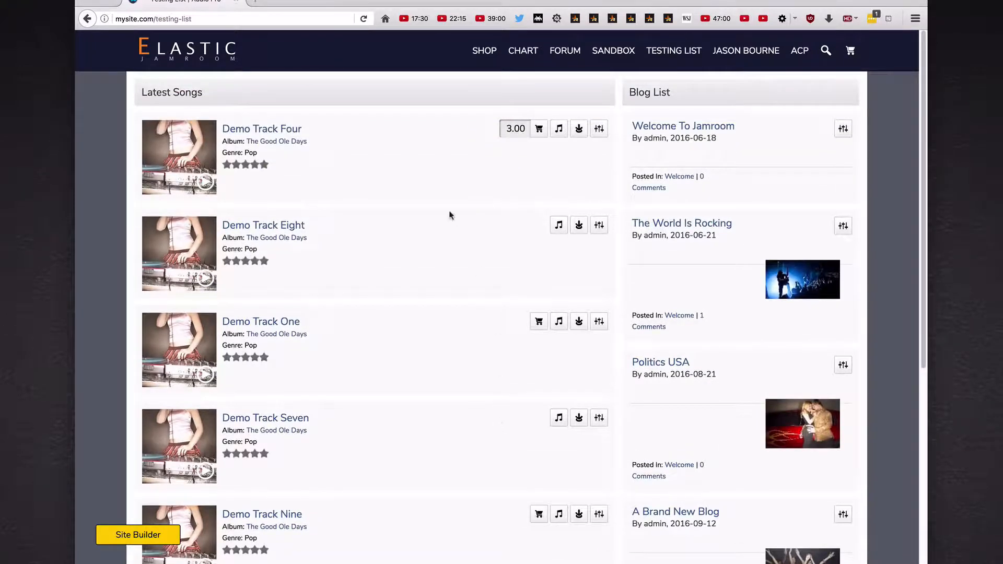
- Switch to the Jamroom documentation's table of contents, find jrcore_list, and open the {jrCore_list} template function page
{"action": "left_click", "coordinate": [256, 4]}
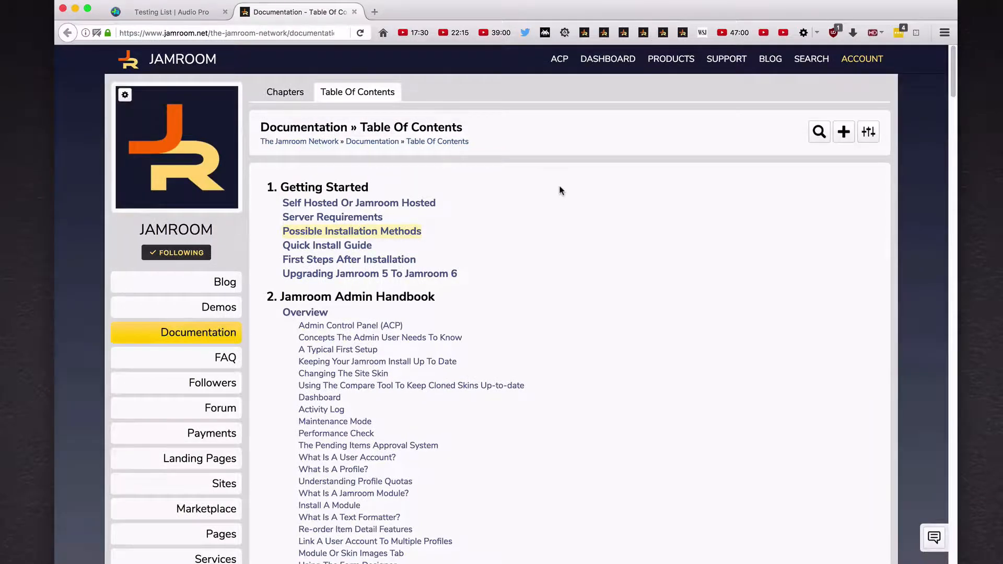
{"action": "key", "text": "super+f"}
{"action": "type", "text": "jrcore"}
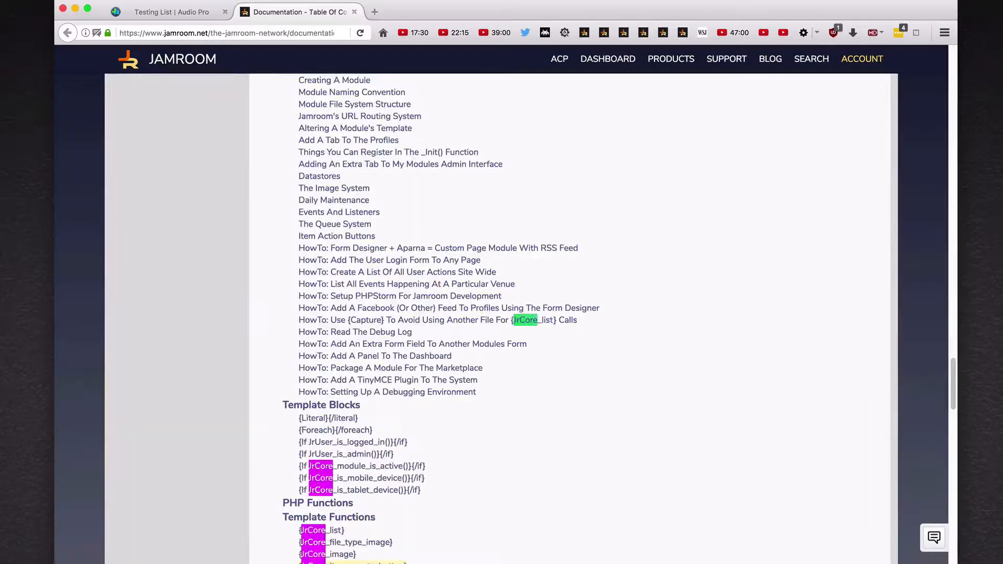
{"action": "type", "text": "_list"}
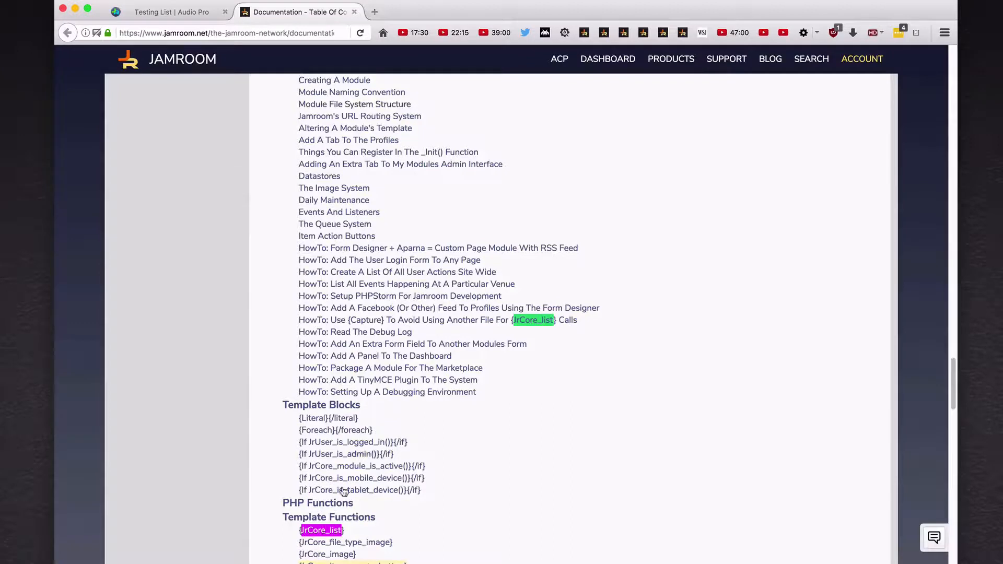
{"action": "left_click", "coordinate": [335, 532]}
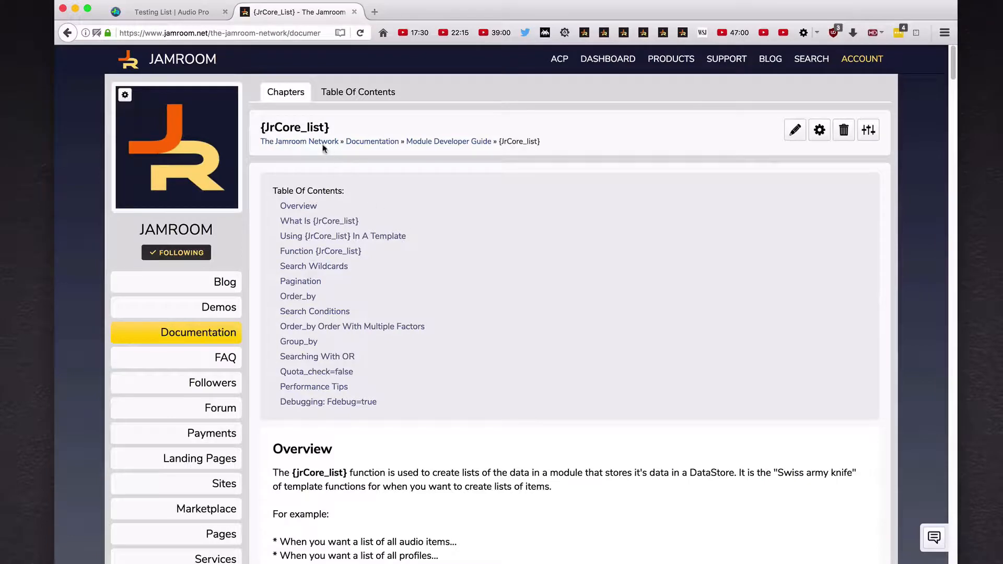
- Read through the {jrCore_list} documentation from the overview and function parameters to search wildcards, pagination and order_by
{"action": "scroll", "coordinate": [434, 232], "scroll_direction": "down", "scroll_amount": 5}
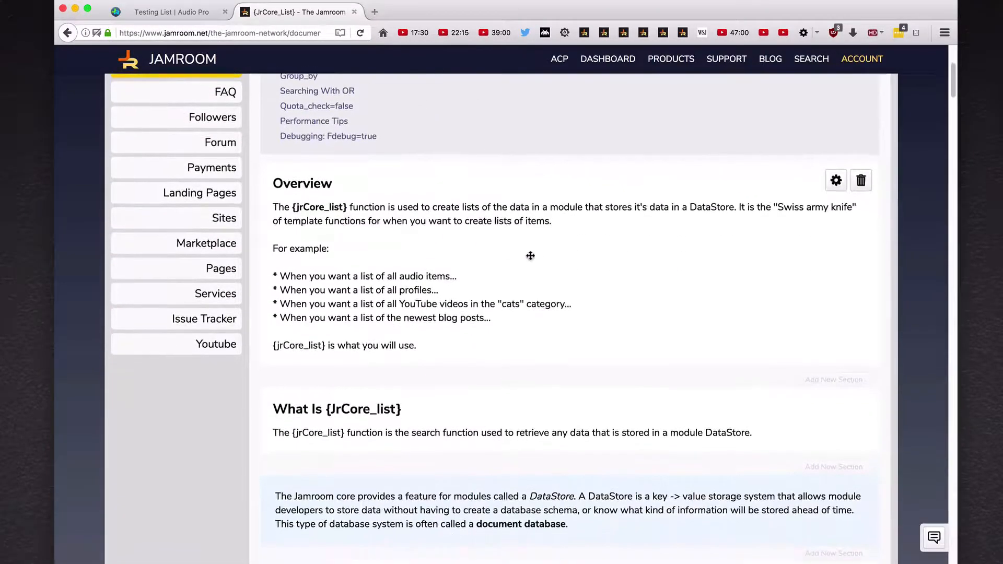
{"action": "scroll", "coordinate": [530, 256], "scroll_direction": "down", "scroll_amount": 6}
{"action": "scroll", "coordinate": [595, 263], "scroll_direction": "down", "scroll_amount": 11}
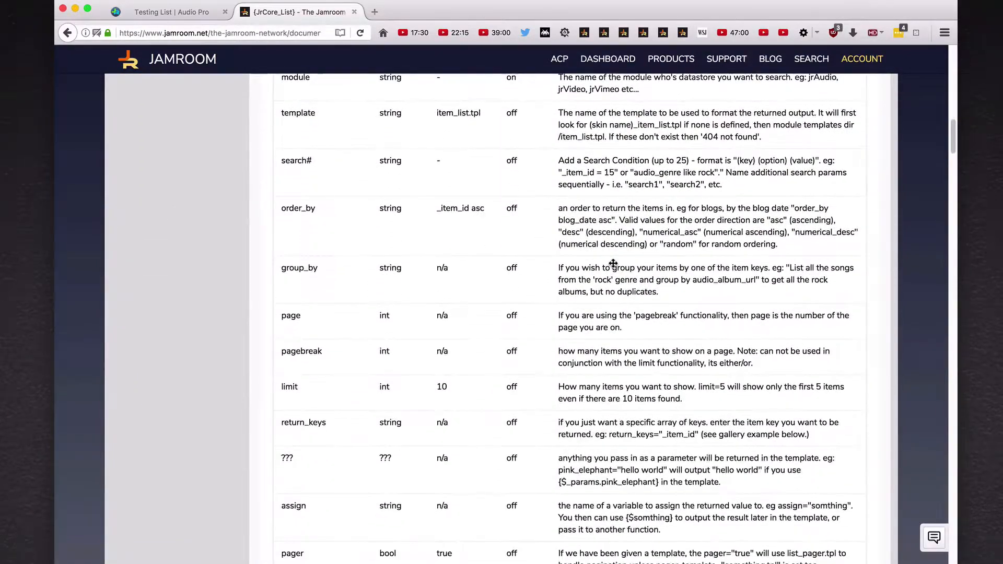
{"action": "scroll", "coordinate": [614, 262], "scroll_direction": "down", "scroll_amount": 4}
{"action": "scroll", "coordinate": [624, 263], "scroll_direction": "down", "scroll_amount": 4}
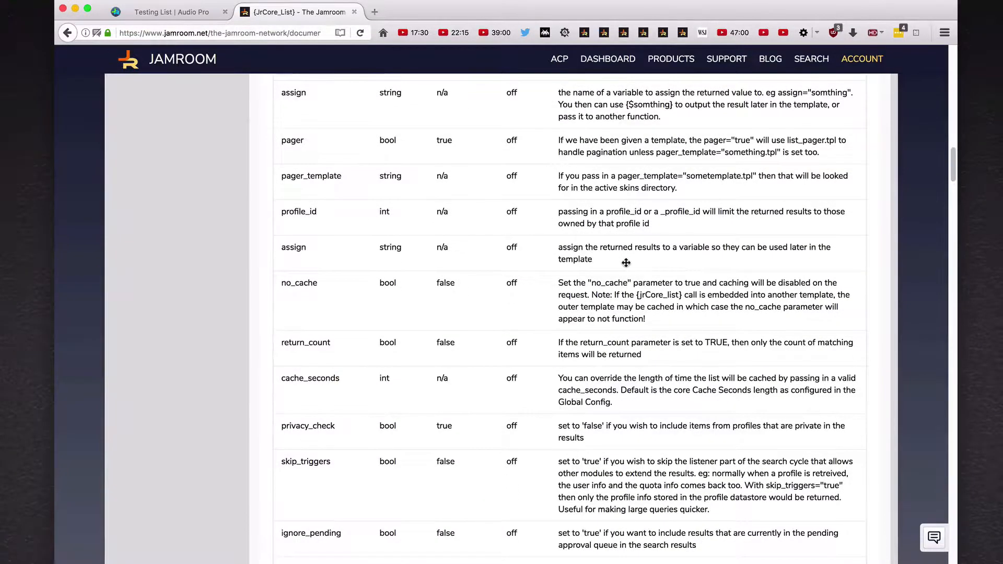
{"action": "scroll", "coordinate": [626, 262], "scroll_direction": "down", "scroll_amount": 7}
{"action": "scroll", "coordinate": [635, 270], "scroll_direction": "down", "scroll_amount": 9}
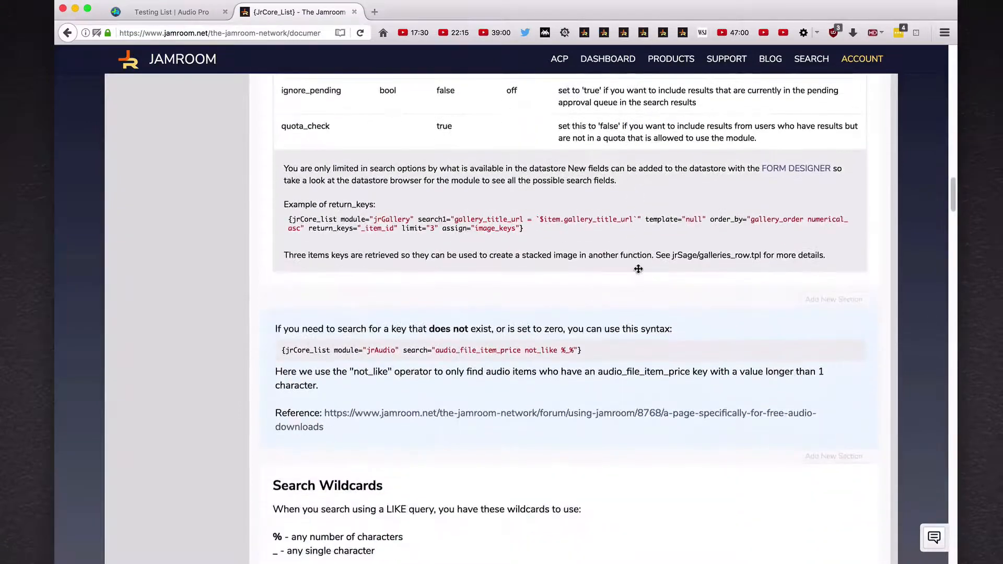
{"action": "scroll", "coordinate": [640, 269], "scroll_direction": "down", "scroll_amount": 5}
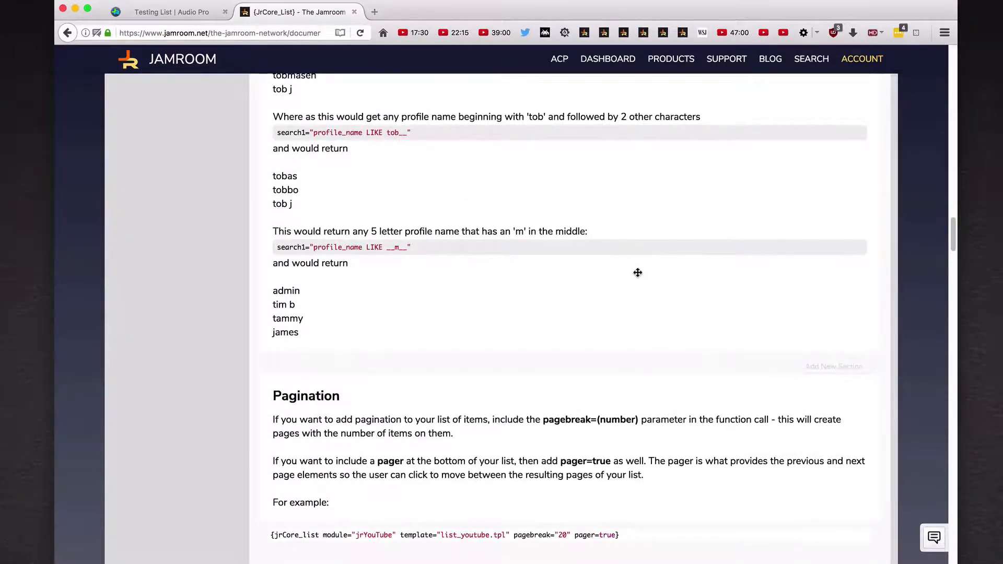
{"action": "scroll", "coordinate": [638, 272], "scroll_direction": "down", "scroll_amount": 8}
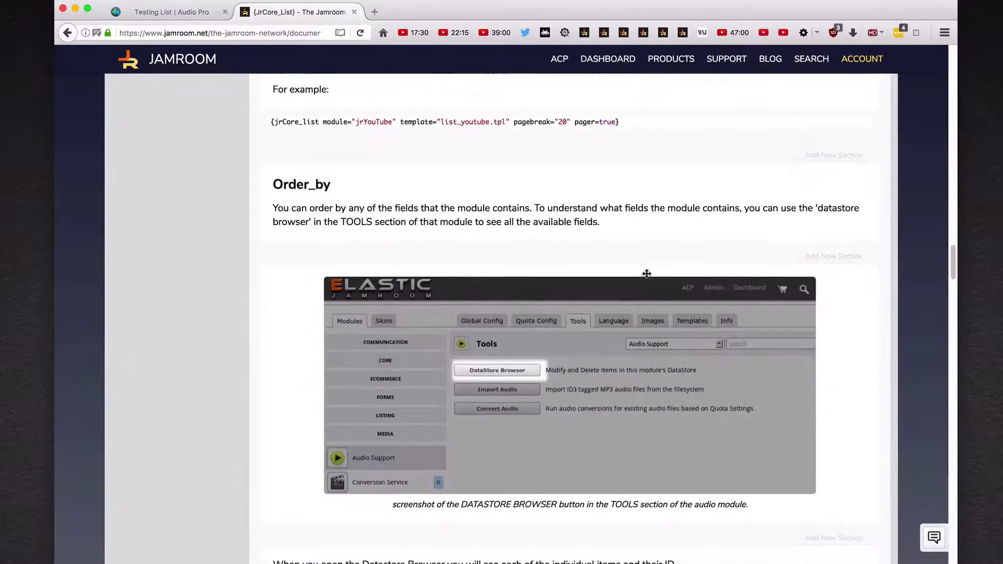